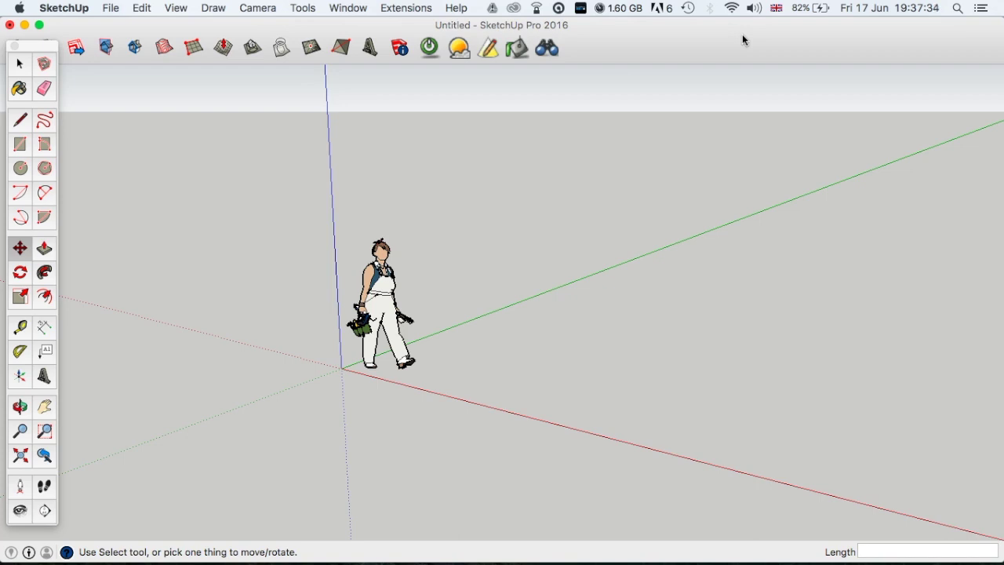
Open the File menu in the empty untitled model to begin an import
{"action": "left_click", "coordinate": [691, 39]}
Start File > Import and select Henderson As Existing.DWG
{"action": "left_click", "coordinate": [109, 9]}
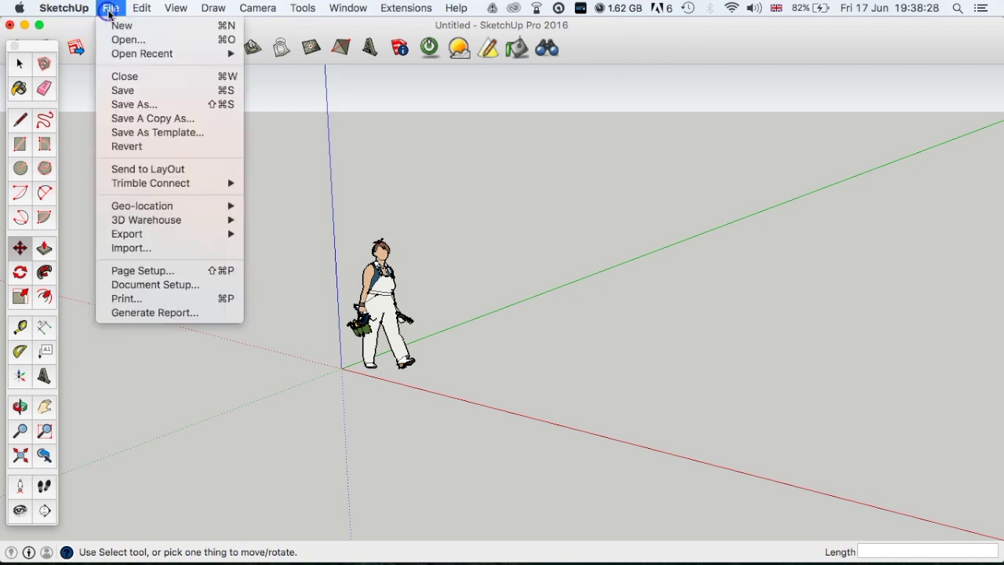
{"action": "left_click", "coordinate": [161, 253]}
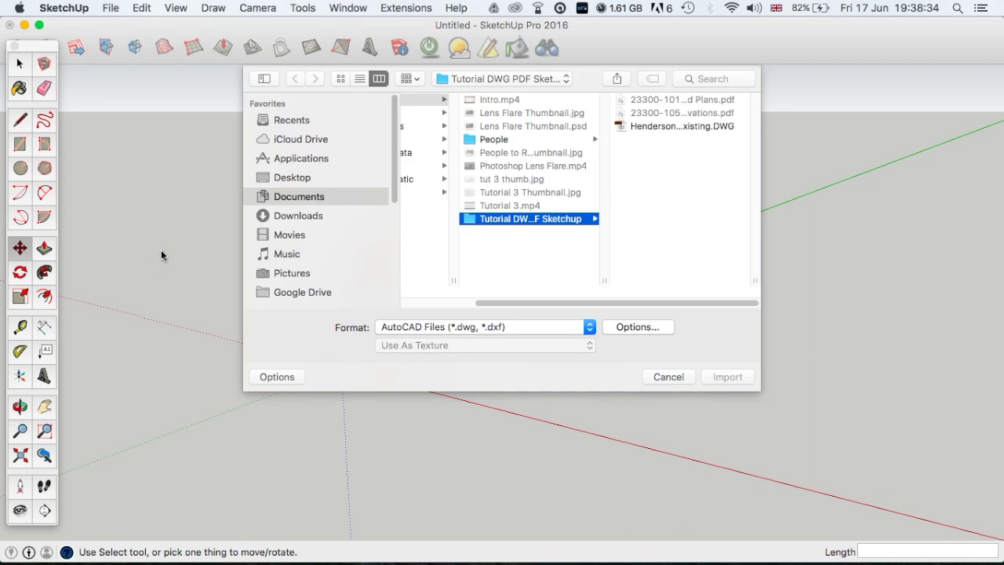
{"action": "left_click", "coordinate": [671, 130]}
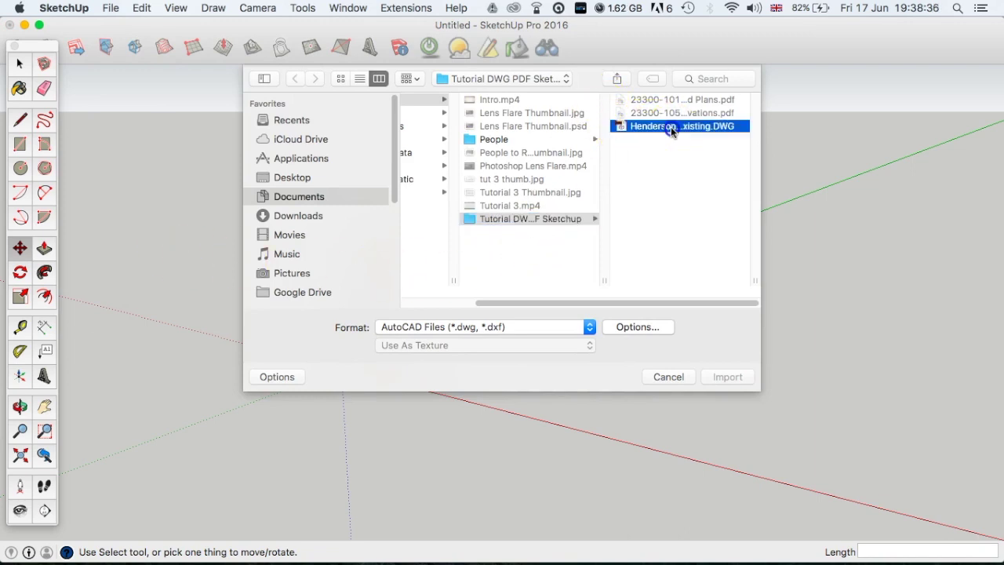
{"action": "left_click", "coordinate": [669, 179]}
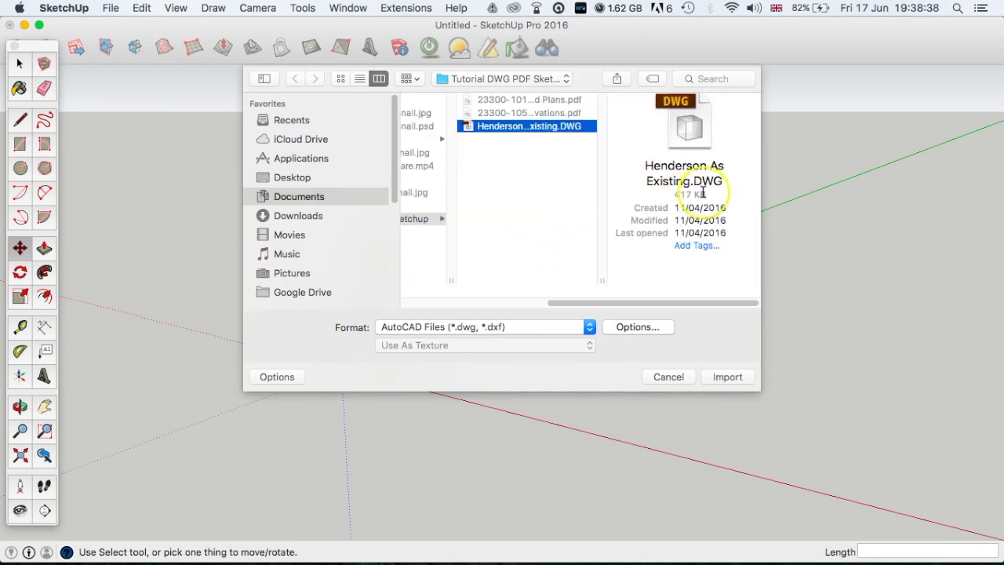
Set the import file format to AutoCAD Files (*.dwg, *.dxf)
{"action": "left_click", "coordinate": [412, 329]}
{"action": "left_click", "coordinate": [421, 317]}
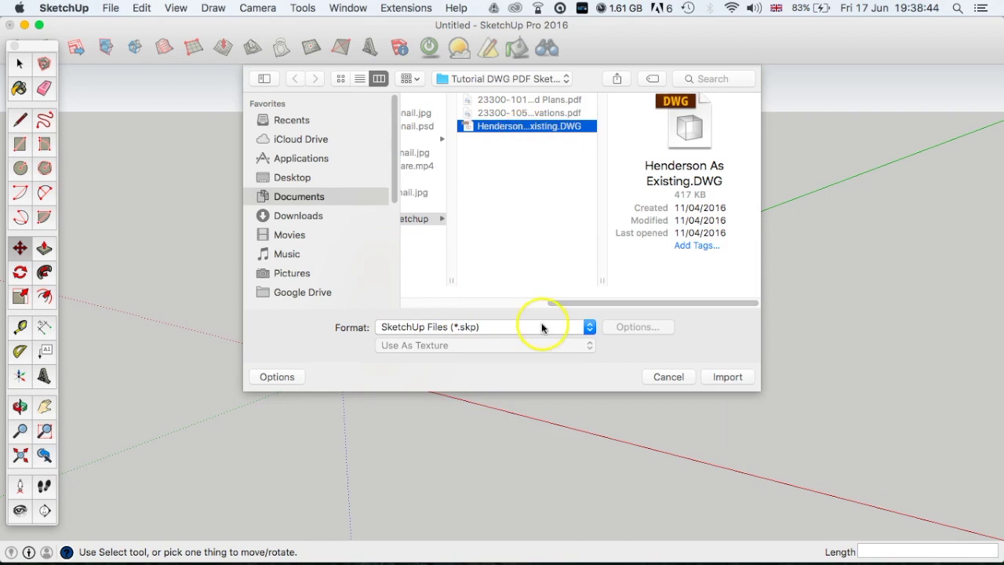
{"action": "left_click", "coordinate": [449, 328]}
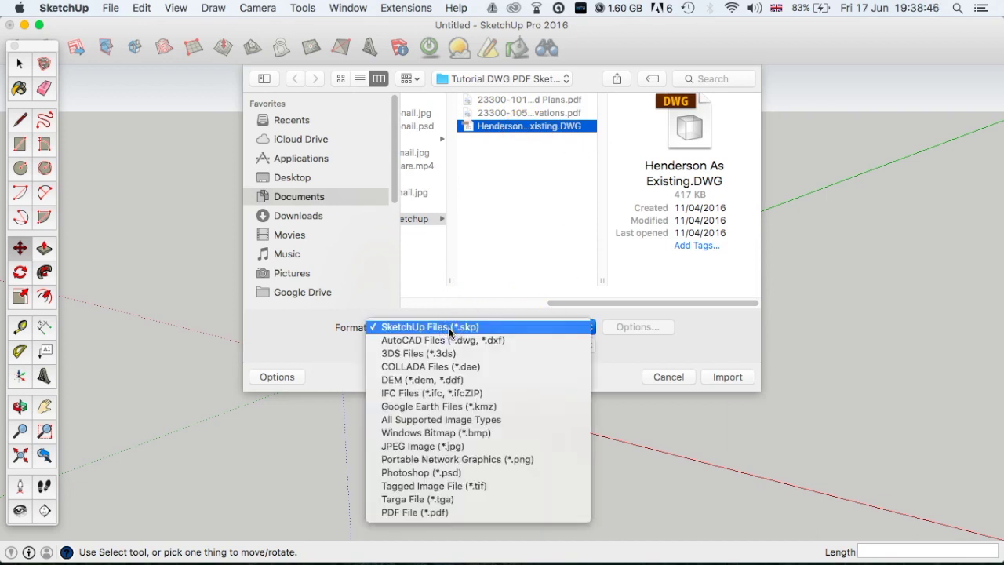
{"action": "left_click", "coordinate": [448, 339]}
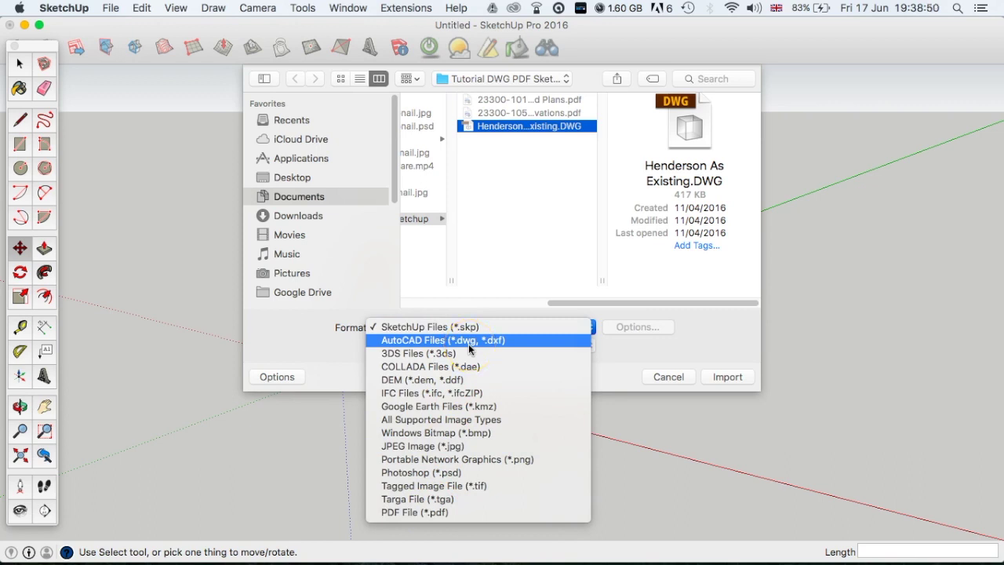
{"action": "mouse_move", "coordinate": [468, 345]}
{"action": "left_mouse_down"}
{"action": "mouse_move", "coordinate": [458, 481]}
{"action": "mouse_move", "coordinate": [480, 394]}
{"action": "left_mouse_up"}
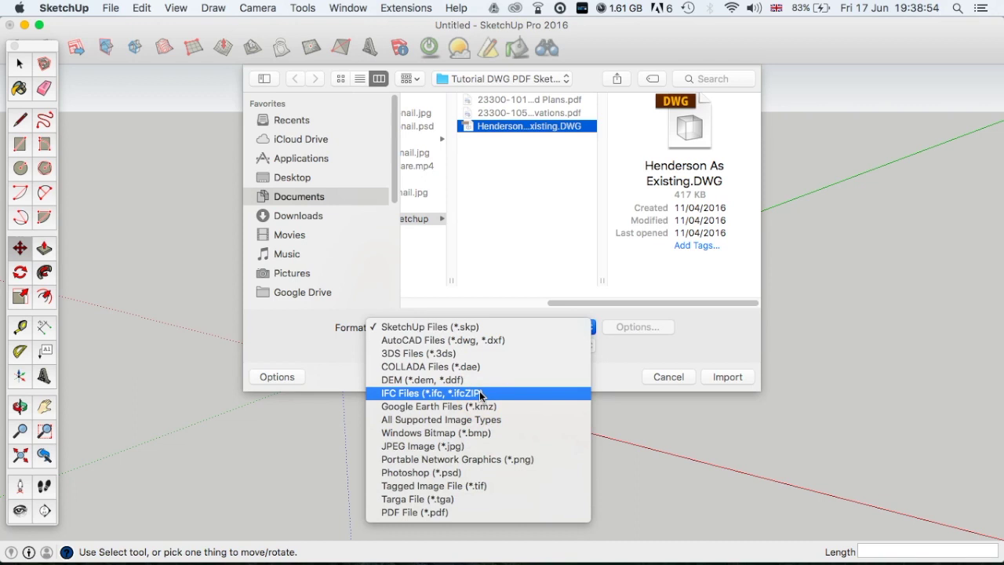
{"action": "mouse_move", "coordinate": [480, 395]}
{"action": "left_mouse_down"}
{"action": "mouse_move", "coordinate": [463, 414]}
{"action": "mouse_move", "coordinate": [531, 400]}
{"action": "mouse_move", "coordinate": [525, 356]}
{"action": "left_mouse_up"}
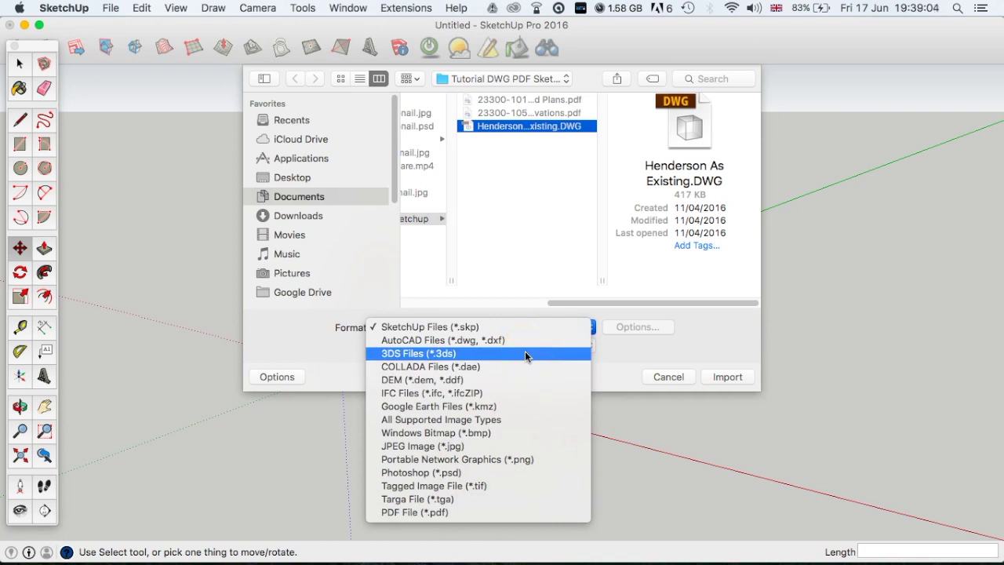
{"action": "left_click", "coordinate": [513, 342]}
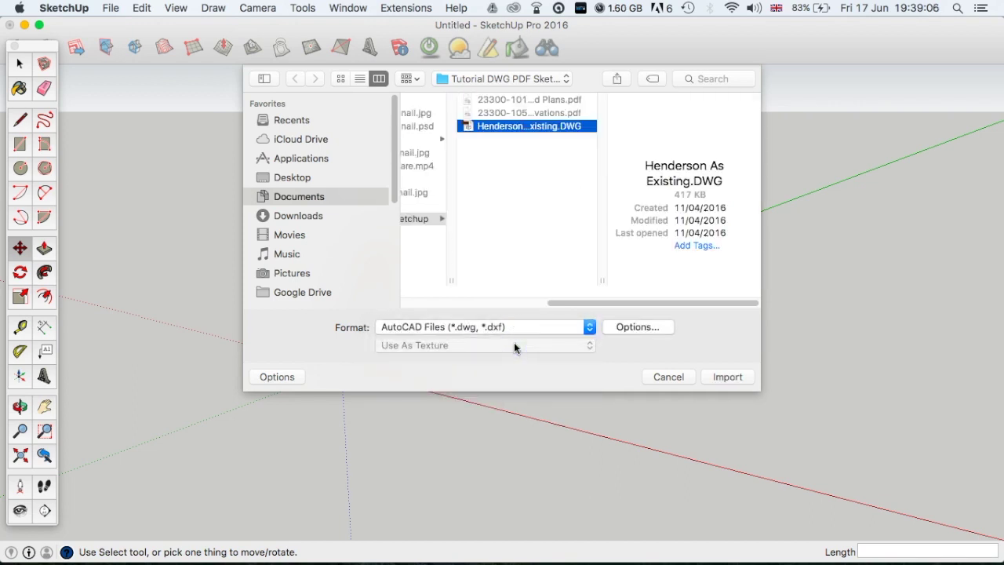
Import Henderson As Existing.DWG and dismiss the Import Results summary
{"action": "left_click", "coordinate": [712, 381]}
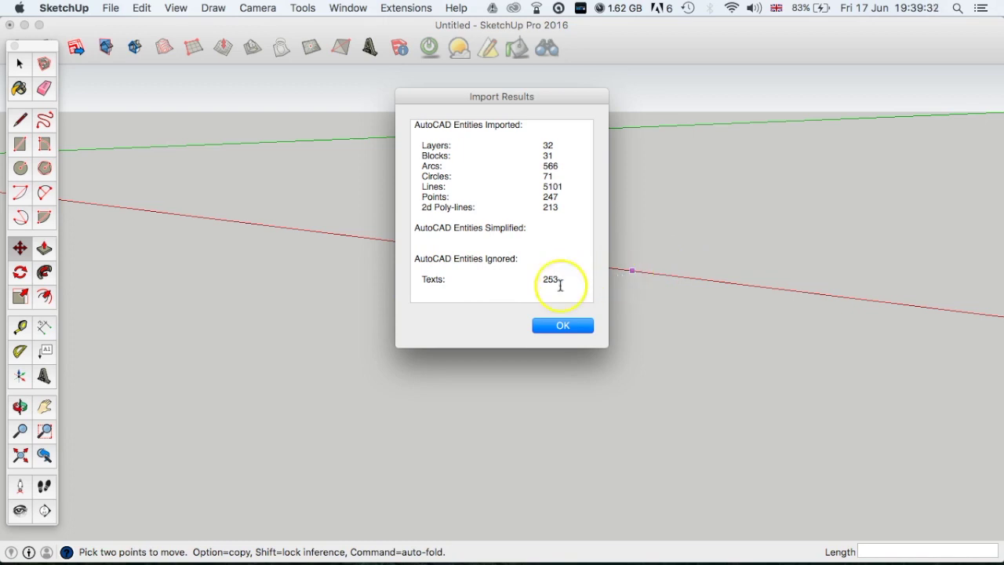
{"action": "left_click", "coordinate": [561, 329]}
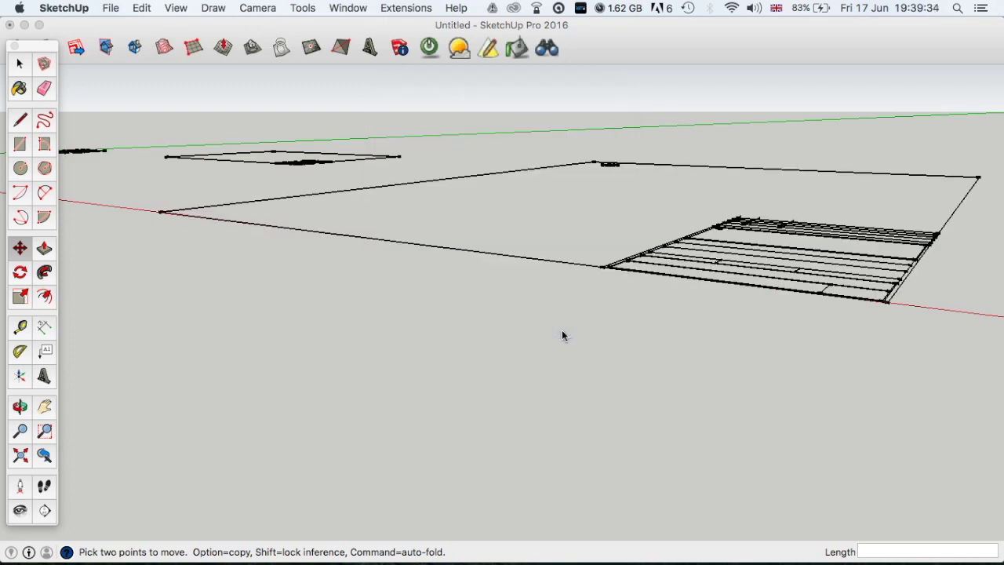
{"action": "middle_click_drag", "start_coordinate": [479, 277], "coordinate": [567, 403]}
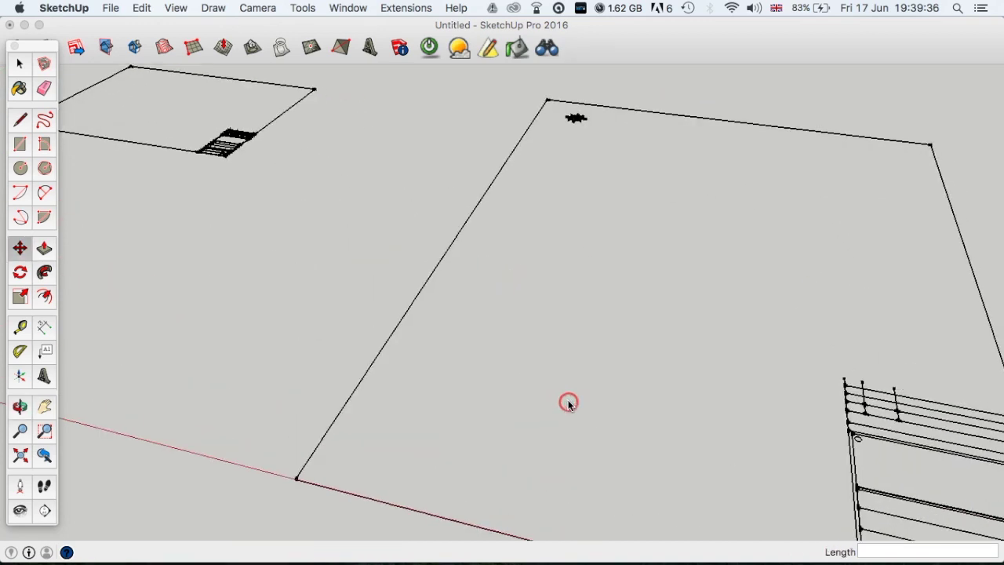
{"action": "scroll", "coordinate": [588, 399], "scroll_direction": "down", "scroll_amount": 3}
{"action": "scroll", "coordinate": [627, 394], "scroll_direction": "down", "scroll_amount": 3}
{"action": "mouse_move", "coordinate": [638, 394]}
{"action": "middle_mouse_down"}
{"action": "mouse_move", "coordinate": [603, 401]}
{"action": "mouse_move", "coordinate": [708, 454]}
{"action": "middle_mouse_up"}
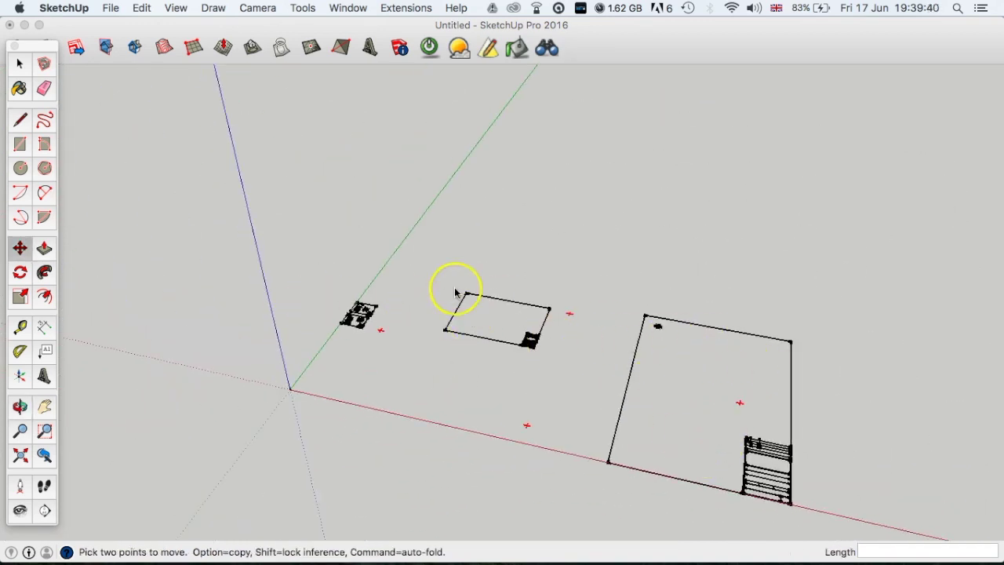
{"action": "scroll", "coordinate": [363, 323], "scroll_direction": "up", "scroll_amount": 2}
{"action": "scroll", "coordinate": [356, 325], "scroll_direction": "up", "scroll_amount": 3}
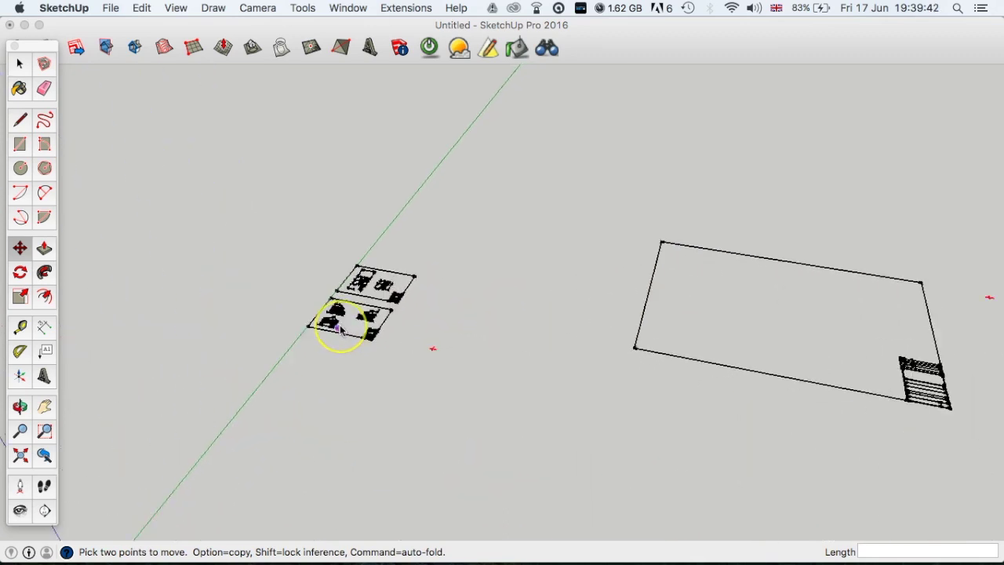
{"action": "scroll", "coordinate": [348, 327], "scroll_direction": "down", "scroll_amount": 1}
{"action": "scroll", "coordinate": [341, 329], "scroll_direction": "down", "scroll_amount": 2}
{"action": "left_click", "coordinate": [340, 329]}
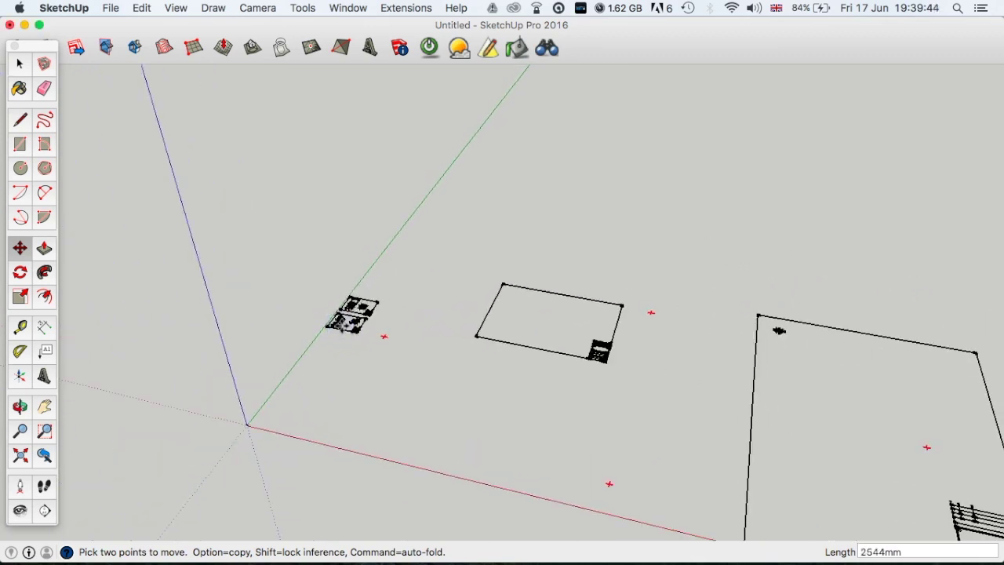
{"action": "key", "text": "super+a"}
{"action": "key", "text": "Escape"}
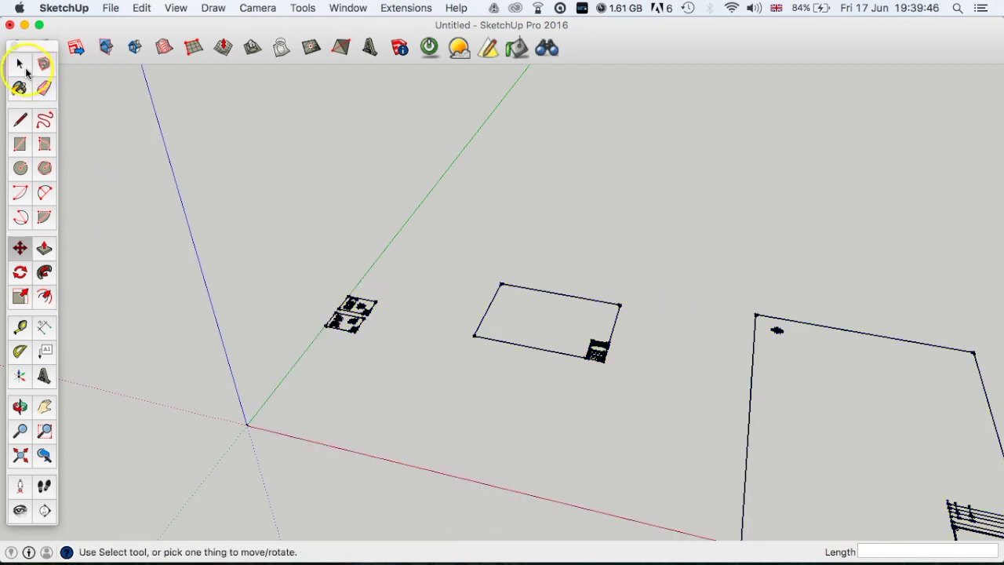
{"action": "key", "text": "space"}
Explode the large imported drawing and delete the small rectangle with its ladder
{"action": "left_click", "coordinate": [560, 354]}
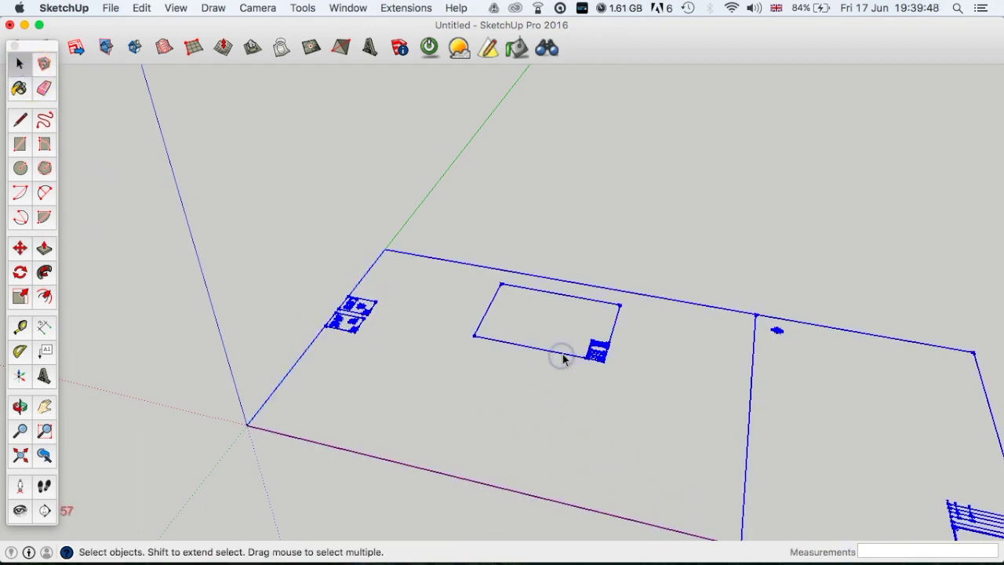
{"action": "right_click", "coordinate": [561, 357]}
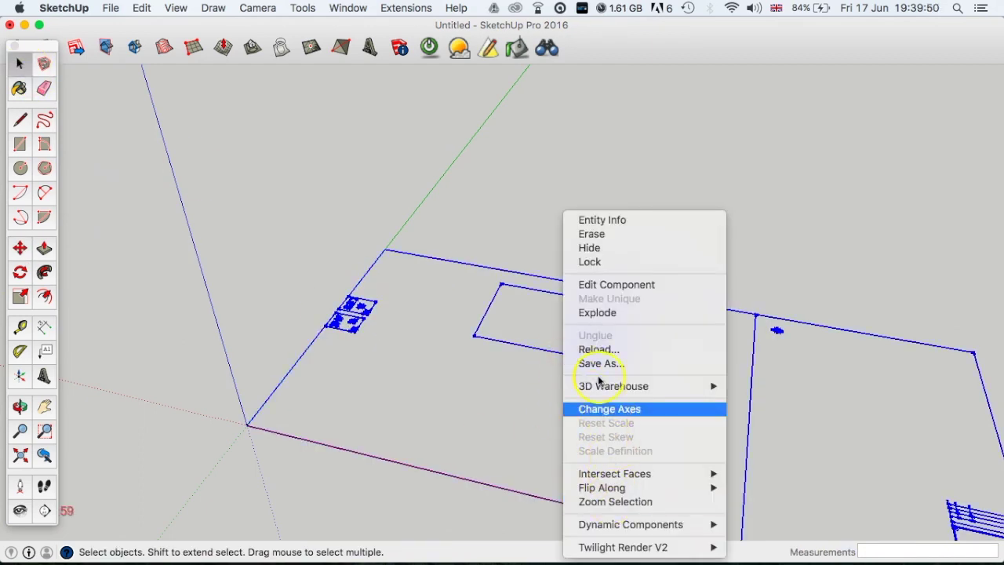
{"action": "left_click", "coordinate": [610, 316]}
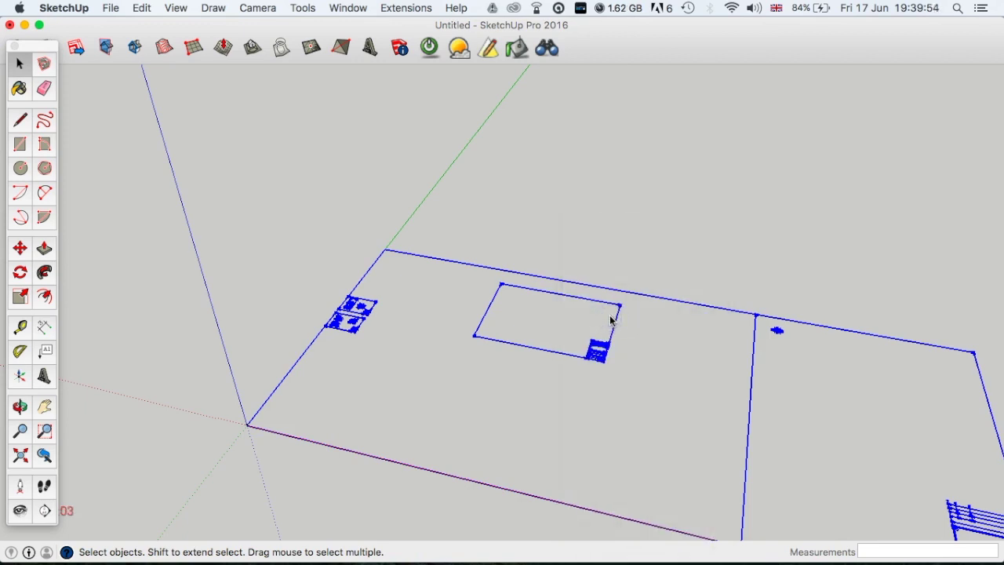
{"action": "left_click", "coordinate": [591, 319]}
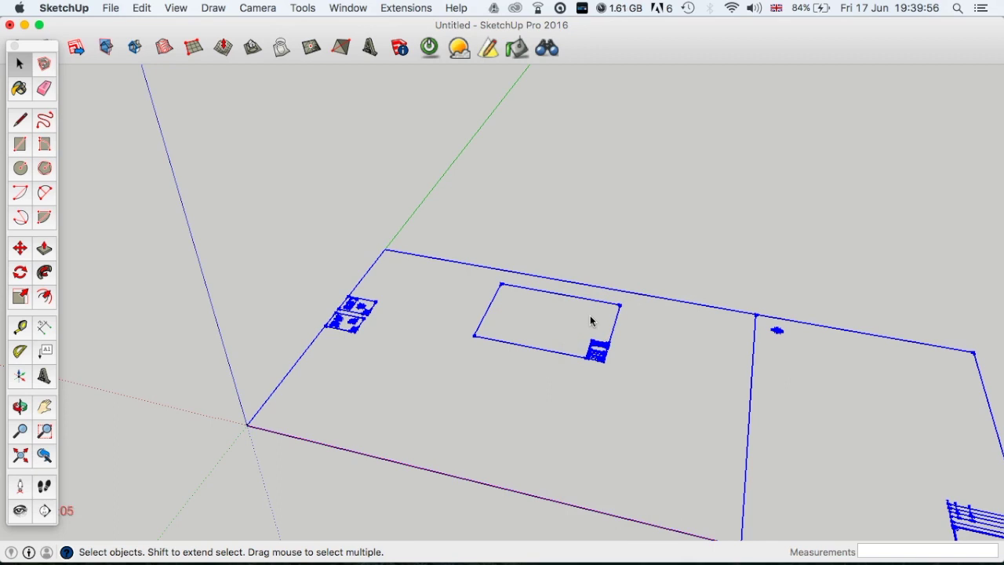
{"action": "left_click", "coordinate": [553, 306]}
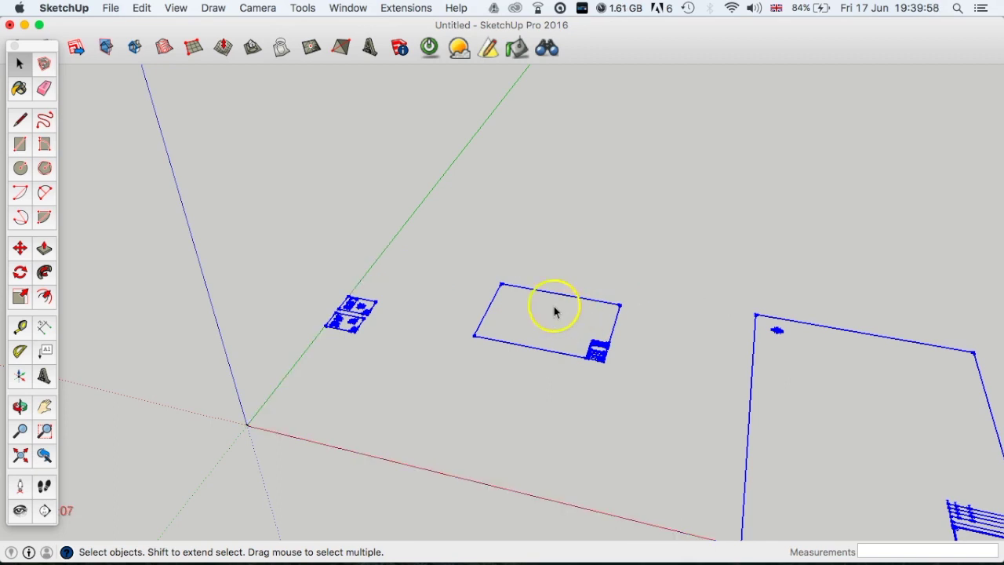
{"action": "left_click", "coordinate": [580, 394]}
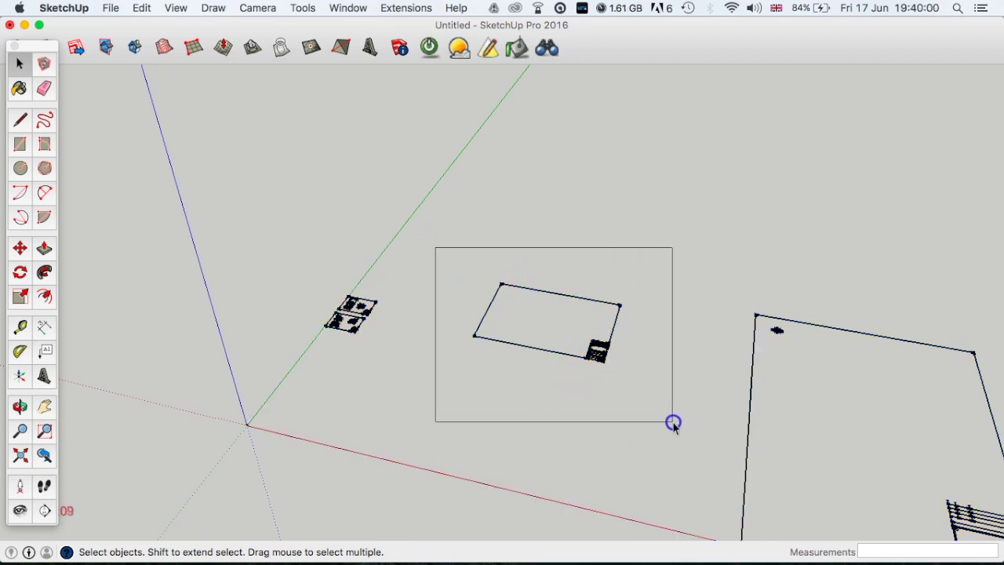
{"action": "left_click_drag", "start_coordinate": [580, 394], "coordinate": [672, 421]}
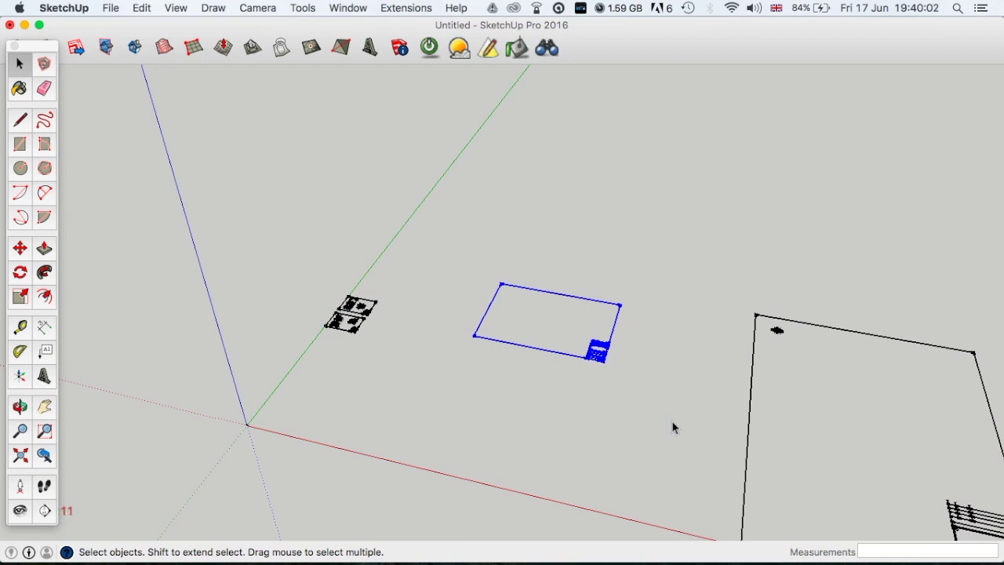
{"action": "key", "text": "Delete"}
Erase the stray rectangle and stairs, then select the two remaining drawing sheets
{"action": "left_click", "coordinate": [461, 391]}
{"action": "scroll", "coordinate": [295, 376], "scroll_direction": "down", "scroll_amount": 3}
{"action": "scroll", "coordinate": [295, 376], "scroll_direction": "down", "scroll_amount": 2}
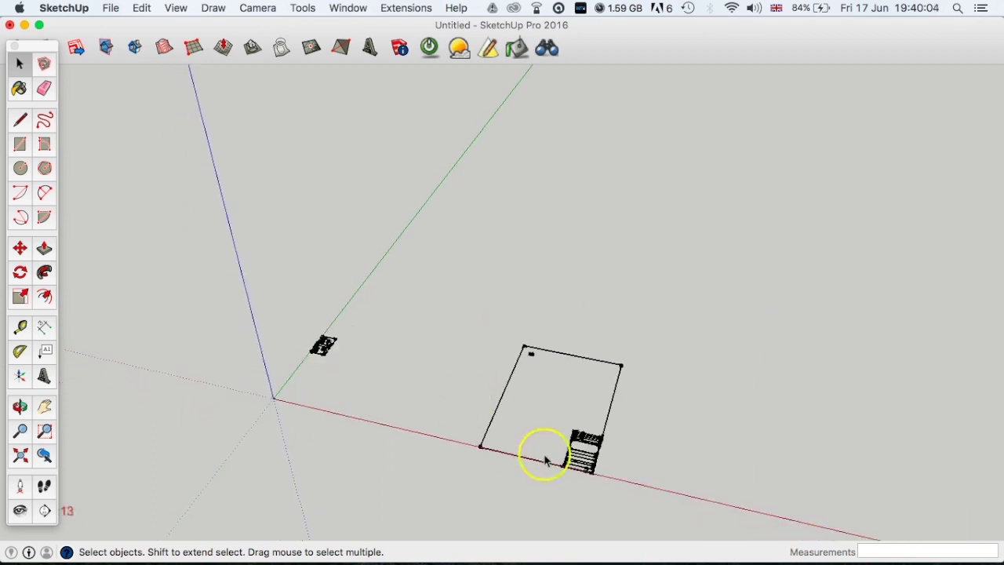
{"action": "mouse_move", "coordinate": [621, 496]}
{"action": "left_mouse_down"}
{"action": "mouse_move", "coordinate": [543, 380]}
{"action": "mouse_move", "coordinate": [483, 331]}
{"action": "left_mouse_up"}
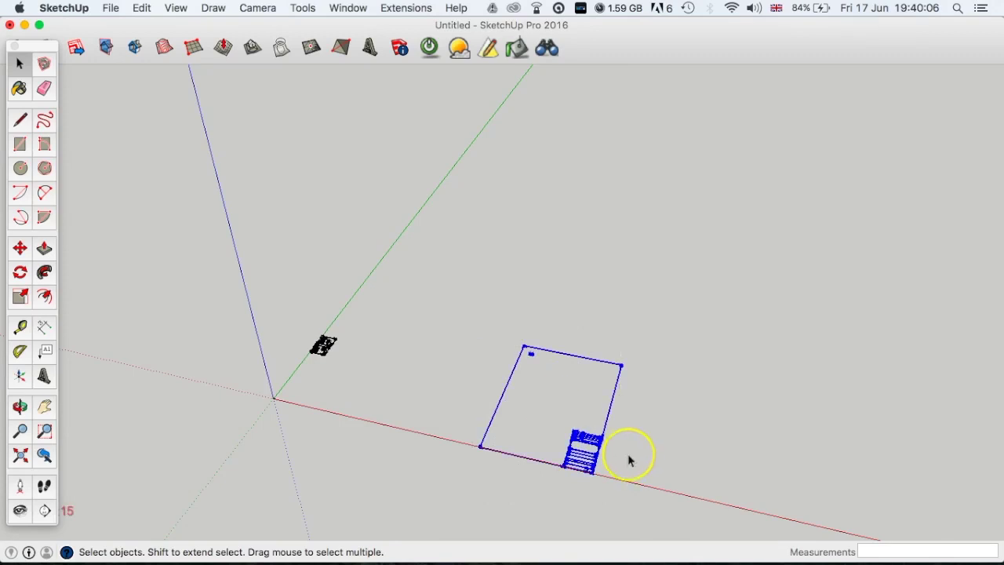
{"action": "left_click", "coordinate": [600, 451]}
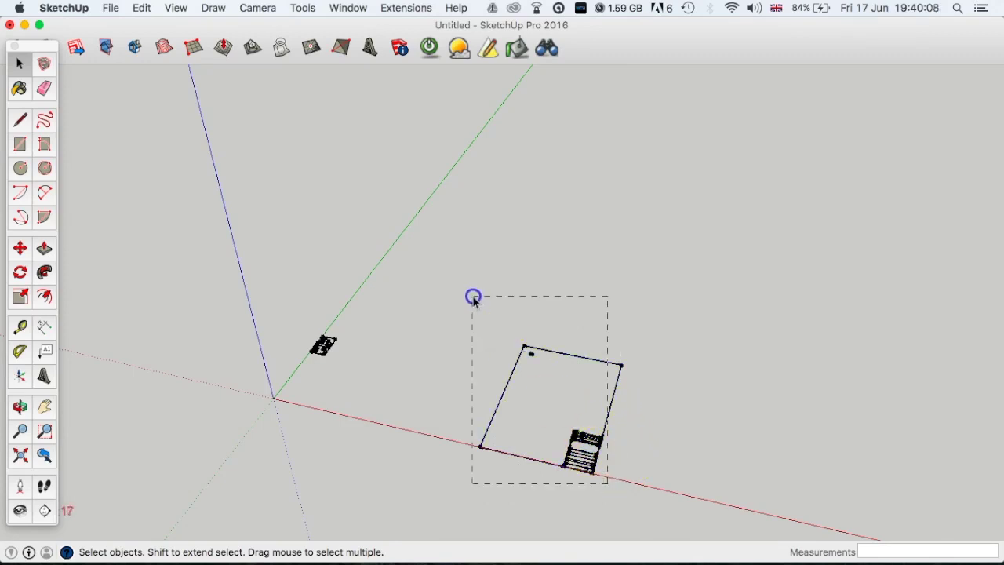
{"action": "left_click_drag", "start_coordinate": [607, 483], "coordinate": [473, 298]}
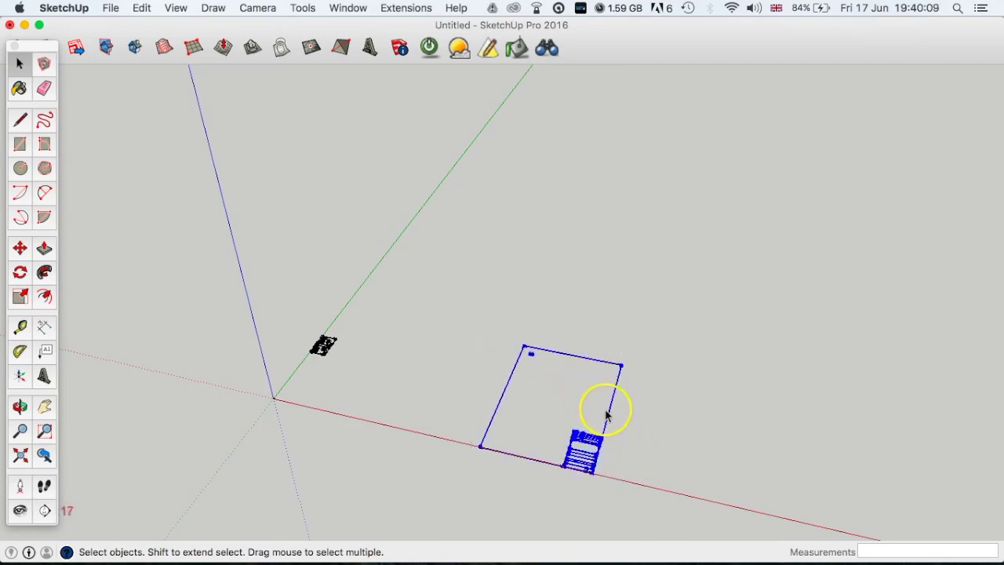
{"action": "right_click", "coordinate": [573, 437]}
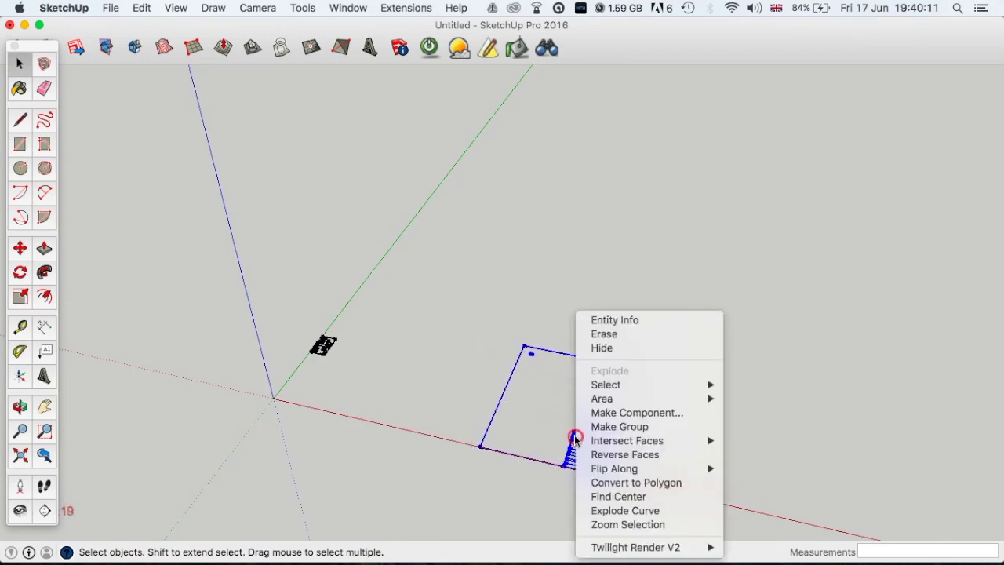
{"action": "left_click", "coordinate": [613, 334]}
{"action": "scroll", "coordinate": [313, 357], "scroll_direction": "up", "scroll_amount": 5}
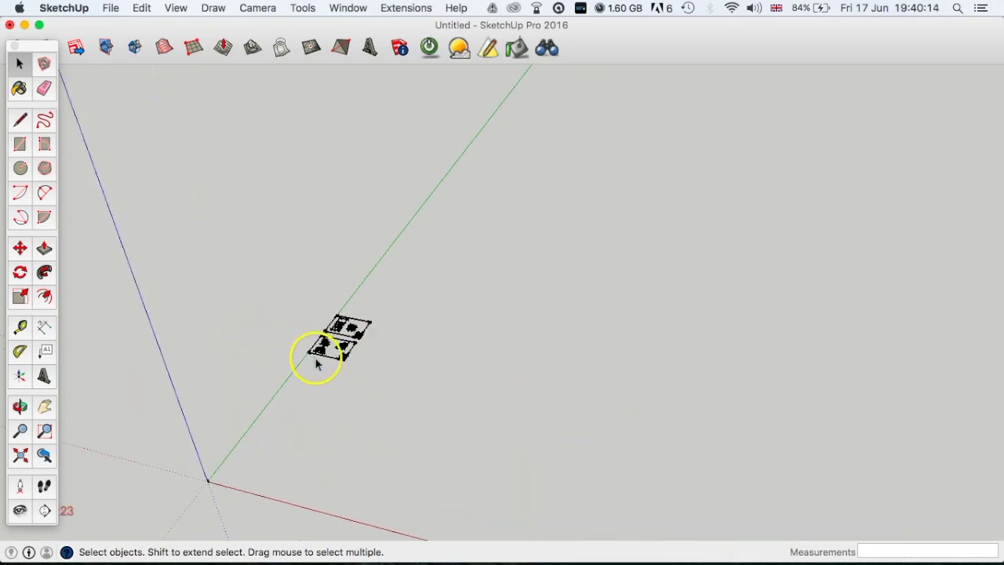
{"action": "left_click_drag", "start_coordinate": [251, 276], "coordinate": [416, 392]}
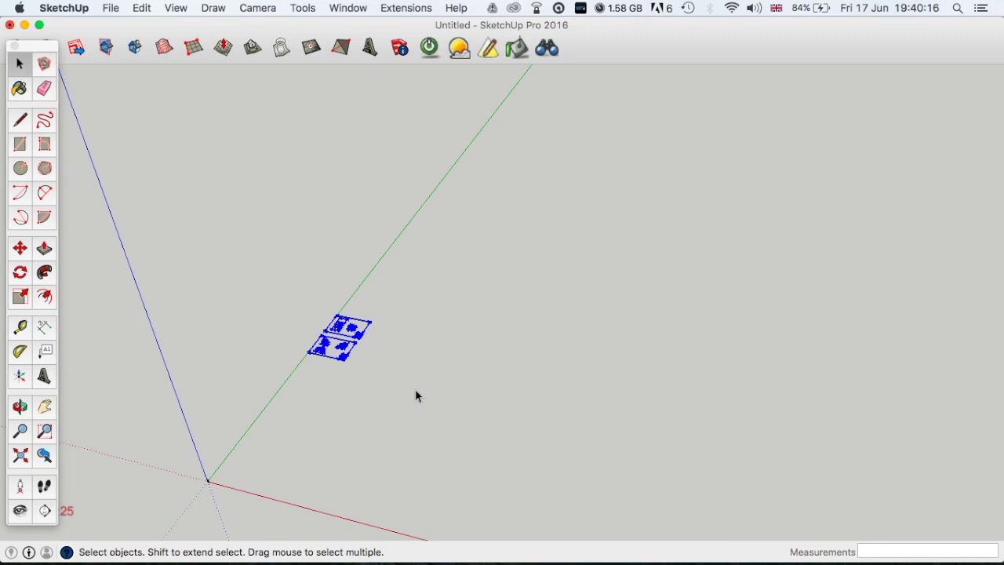
Move the two drawing sheets so their corner snaps onto the model origin
{"action": "key", "text": "m"}
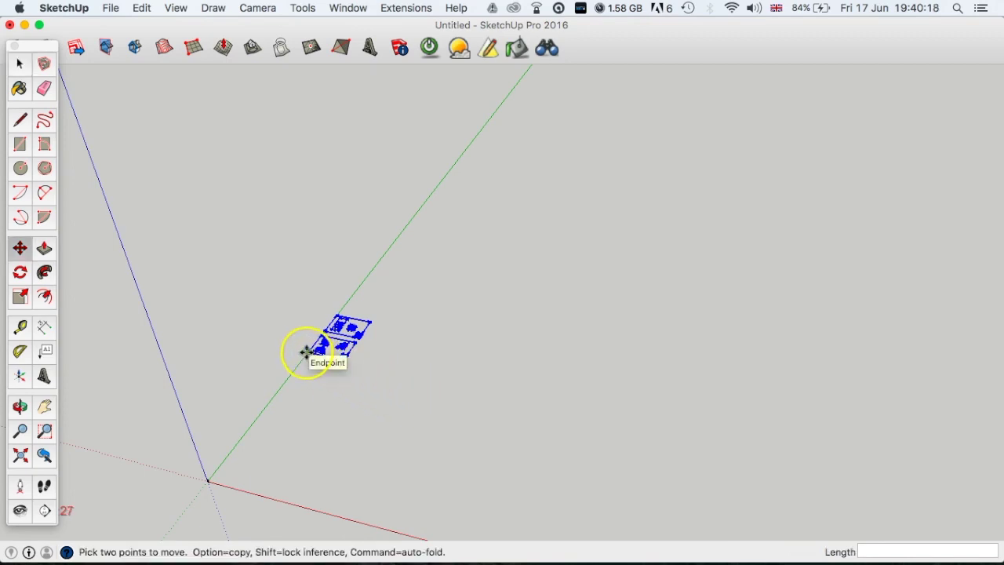
{"action": "left_click", "coordinate": [305, 353]}
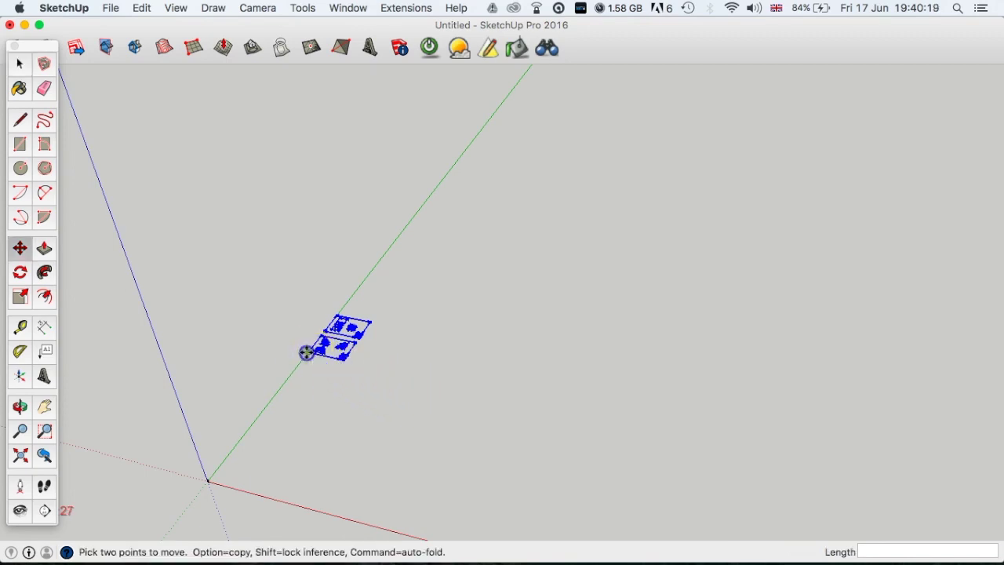
{"action": "left_click", "coordinate": [208, 482]}
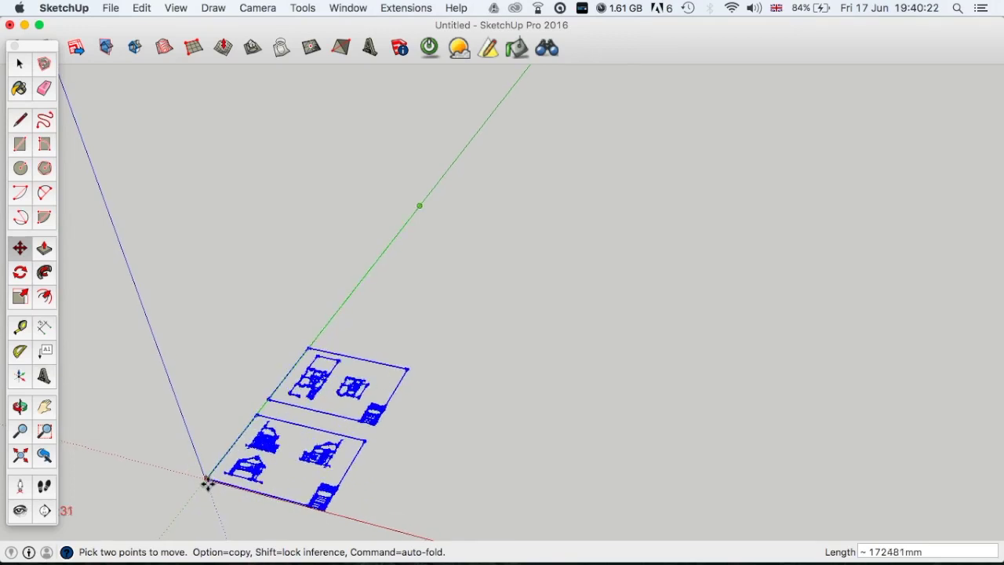
{"action": "scroll", "coordinate": [206, 479], "scroll_direction": "up", "scroll_amount": 5}
{"action": "left_click", "coordinate": [188, 445]}
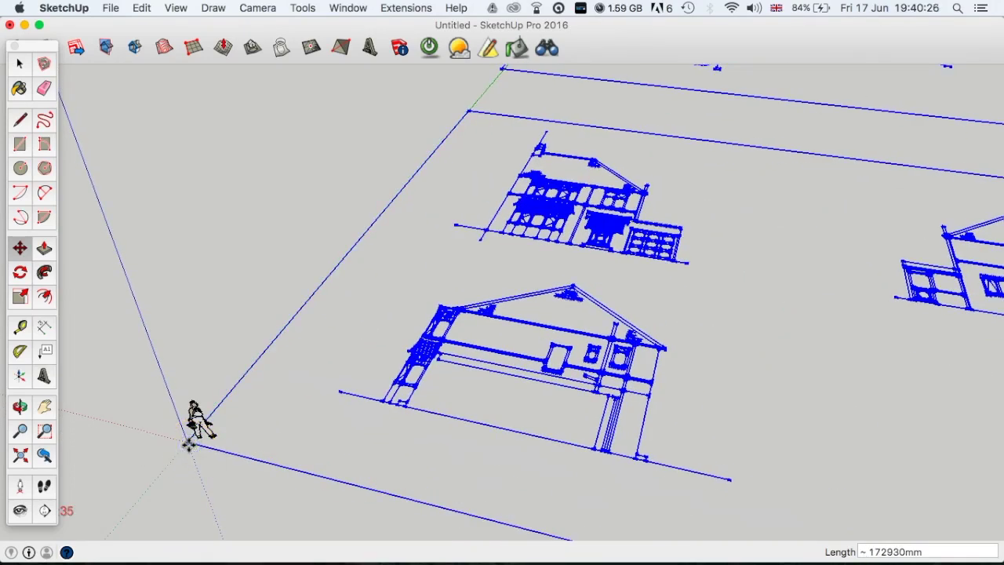
{"action": "left_click", "coordinate": [200, 384]}
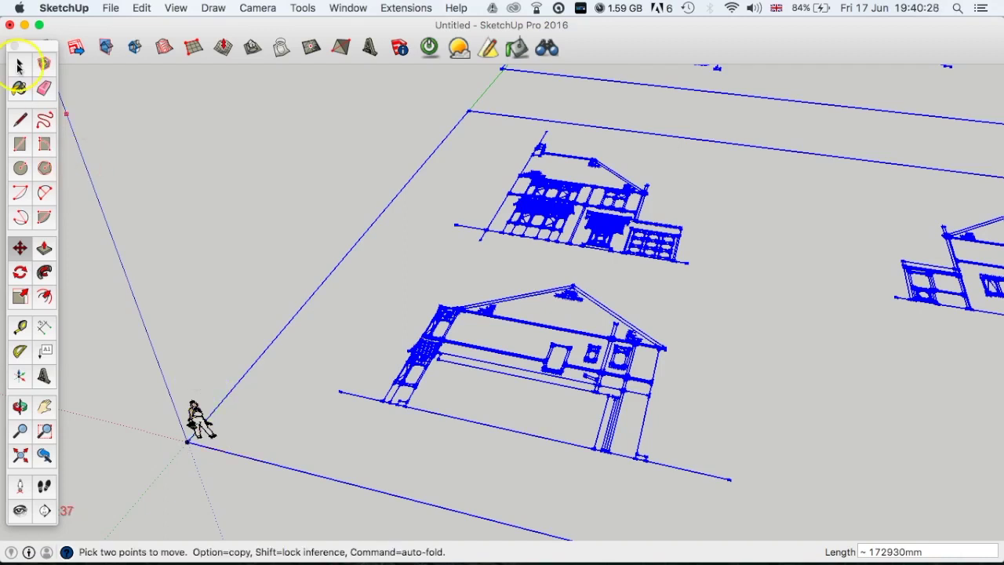
{"action": "left_click", "coordinate": [259, 341]}
{"action": "scroll", "coordinate": [259, 349], "scroll_direction": "down", "scroll_amount": 5}
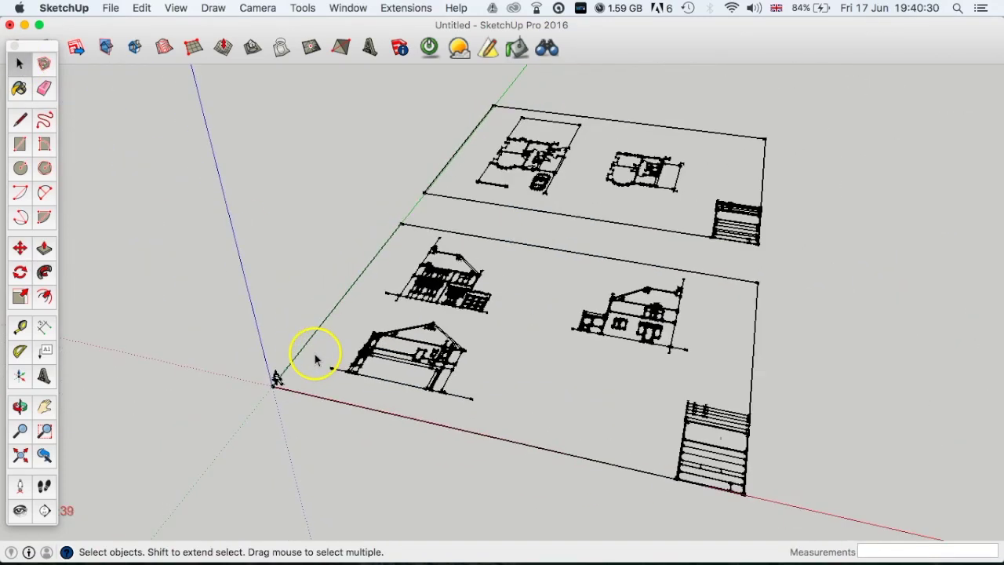
{"action": "scroll", "coordinate": [317, 356], "scroll_direction": "up", "scroll_amount": 2}
{"action": "scroll", "coordinate": [396, 340], "scroll_direction": "up", "scroll_amount": 2}
{"action": "scroll", "coordinate": [403, 269], "scroll_direction": "up", "scroll_amount": 2}
{"action": "scroll", "coordinate": [411, 266], "scroll_direction": "up", "scroll_amount": 2}
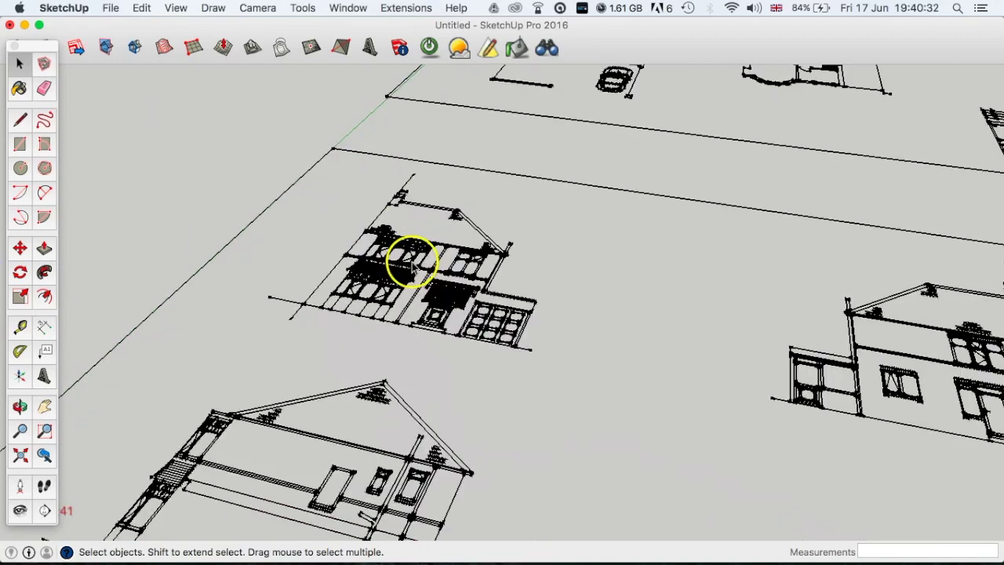
{"action": "scroll", "coordinate": [412, 266], "scroll_direction": "up", "scroll_amount": 2}
{"action": "scroll", "coordinate": [404, 259], "scroll_direction": "up", "scroll_amount": 1}
{"action": "mouse_move", "coordinate": [438, 299]}
{"action": "middle_mouse_down"}
{"action": "mouse_move", "coordinate": [513, 329]}
{"action": "mouse_move", "coordinate": [505, 345]}
{"action": "middle_mouse_up"}
{"action": "scroll", "coordinate": [515, 351], "scroll_direction": "down", "scroll_amount": 1}
{"action": "scroll", "coordinate": [515, 351], "scroll_direction": "down", "scroll_amount": 2}
{"action": "scroll", "coordinate": [506, 345], "scroll_direction": "up", "scroll_amount": 2}
{"action": "scroll", "coordinate": [504, 345], "scroll_direction": "up", "scroll_amount": 2}
{"action": "scroll", "coordinate": [503, 345], "scroll_direction": "down", "scroll_amount": 3}
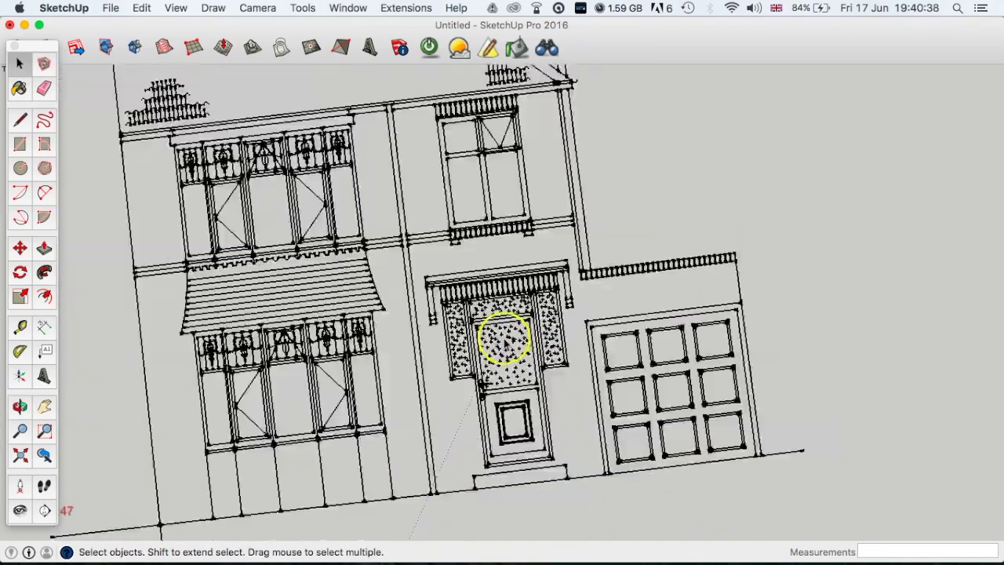
{"action": "scroll", "coordinate": [392, 332], "scroll_direction": "down", "scroll_amount": 1}
{"action": "scroll", "coordinate": [329, 282], "scroll_direction": "up", "scroll_amount": 3}
{"action": "scroll", "coordinate": [333, 345], "scroll_direction": "up", "scroll_amount": 2}
{"action": "scroll", "coordinate": [335, 345], "scroll_direction": "down", "scroll_amount": 3}
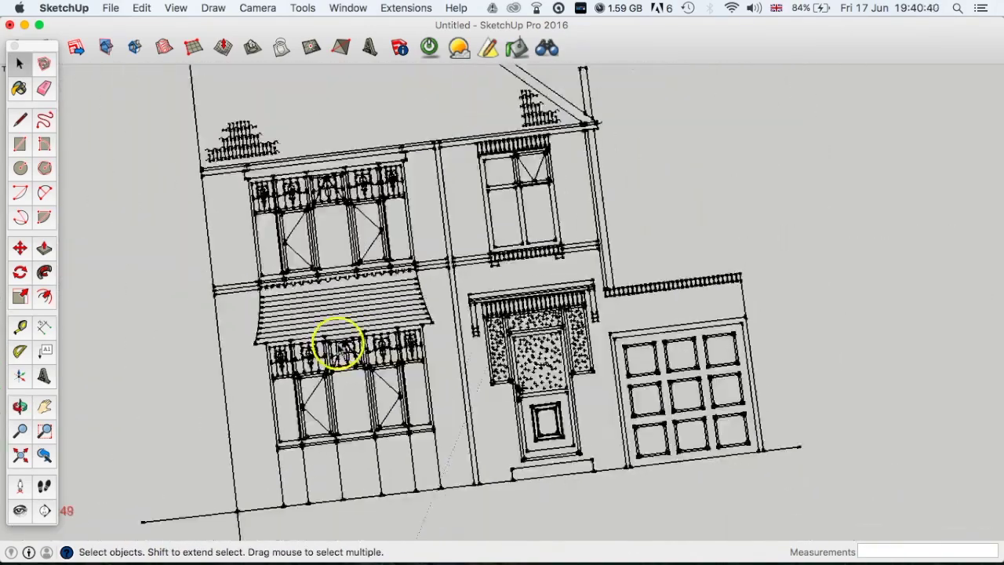
{"action": "scroll", "coordinate": [336, 343], "scroll_direction": "down", "scroll_amount": 2}
{"action": "scroll", "coordinate": [481, 331], "scroll_direction": "down", "scroll_amount": 2}
{"action": "mouse_move", "coordinate": [481, 332]}
{"action": "middle_mouse_down"}
{"action": "mouse_move", "coordinate": [506, 235]}
{"action": "mouse_move", "coordinate": [554, 264]}
{"action": "mouse_move", "coordinate": [629, 526]}
{"action": "mouse_move", "coordinate": [688, 479]}
{"action": "mouse_move", "coordinate": [579, 404]}
{"action": "mouse_move", "coordinate": [477, 269]}
{"action": "middle_mouse_up"}
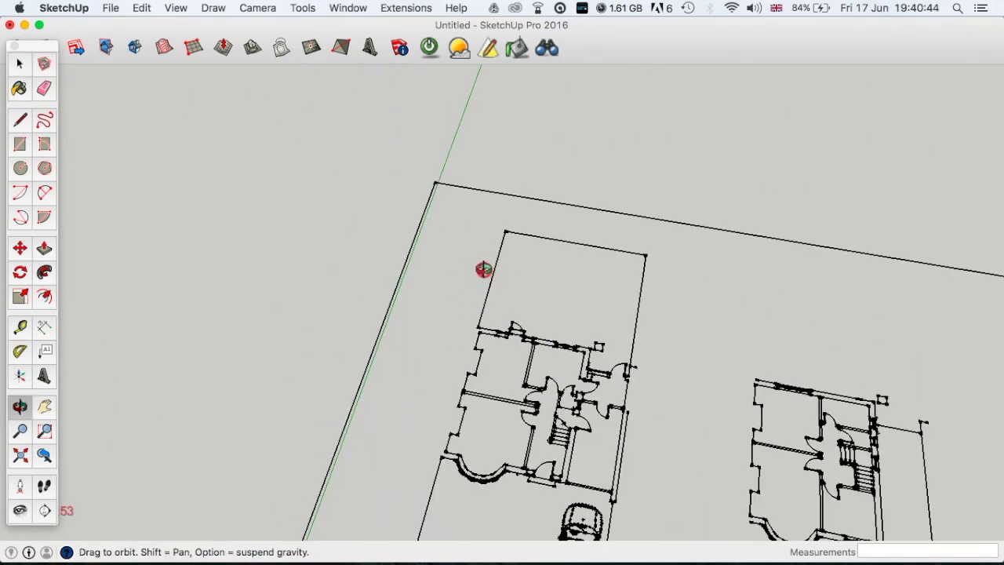
{"action": "scroll", "coordinate": [587, 444], "scroll_direction": "up", "scroll_amount": 2}
{"action": "scroll", "coordinate": [537, 432], "scroll_direction": "up", "scroll_amount": 2}
{"action": "scroll", "coordinate": [673, 463], "scroll_direction": "up", "scroll_amount": 2}
{"action": "mouse_move", "coordinate": [673, 462]}
{"action": "middle_mouse_down"}
{"action": "mouse_move", "coordinate": [358, 340]}
{"action": "mouse_move", "coordinate": [648, 358]}
{"action": "mouse_move", "coordinate": [535, 254]}
{"action": "mouse_move", "coordinate": [549, 326]}
{"action": "mouse_move", "coordinate": [643, 347]}
{"action": "middle_mouse_up"}
{"action": "scroll", "coordinate": [549, 326], "scroll_direction": "down", "scroll_amount": 2}
{"action": "scroll", "coordinate": [578, 329], "scroll_direction": "down", "scroll_amount": 2}
{"action": "scroll", "coordinate": [399, 321], "scroll_direction": "up", "scroll_amount": 2}
{"action": "scroll", "coordinate": [442, 333], "scroll_direction": "up", "scroll_amount": 2}
{"action": "middle_click_drag", "start_coordinate": [441, 333], "coordinate": [538, 409]}
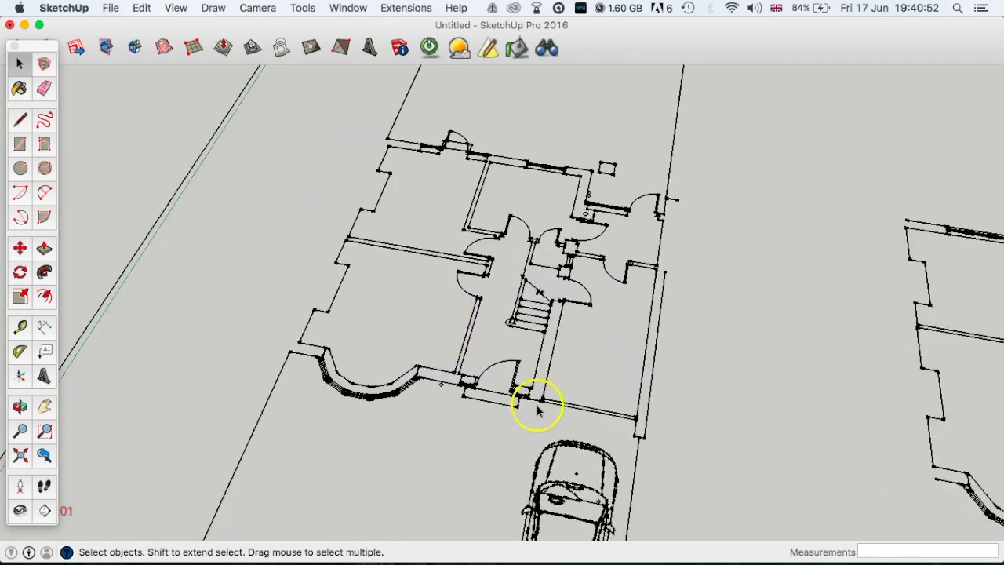
{"action": "mouse_move", "coordinate": [475, 337]}
{"action": "middle_mouse_down"}
{"action": "mouse_move", "coordinate": [605, 394]}
{"action": "mouse_move", "coordinate": [426, 348]}
{"action": "middle_mouse_up"}
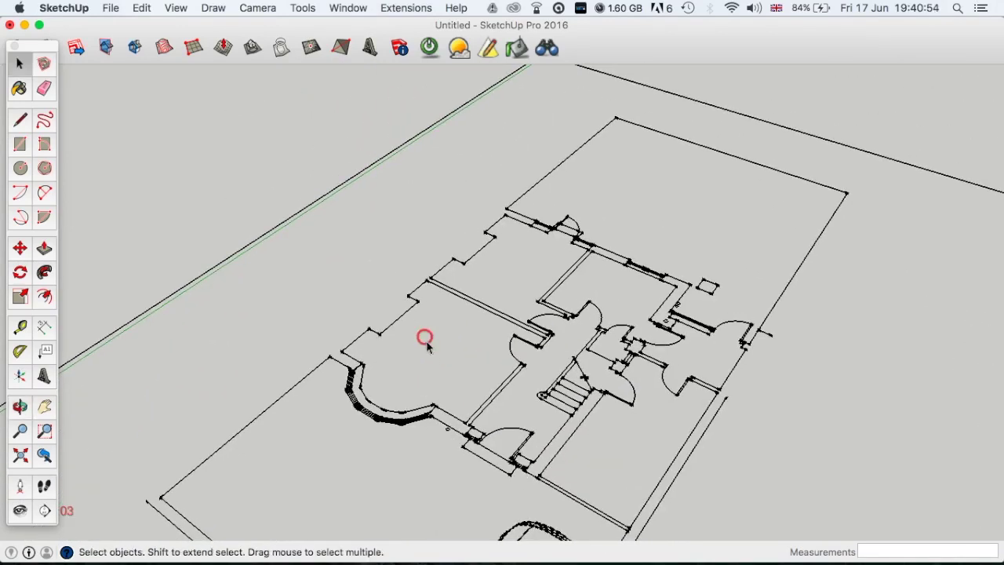
{"action": "scroll", "coordinate": [453, 415], "scroll_direction": "up", "scroll_amount": 2}
{"action": "mouse_move", "coordinate": [511, 406]}
{"action": "middle_mouse_down"}
{"action": "mouse_move", "coordinate": [494, 352]}
{"action": "mouse_move", "coordinate": [486, 353]}
{"action": "middle_mouse_up"}
{"action": "scroll", "coordinate": [486, 352], "scroll_direction": "up", "scroll_amount": 2}
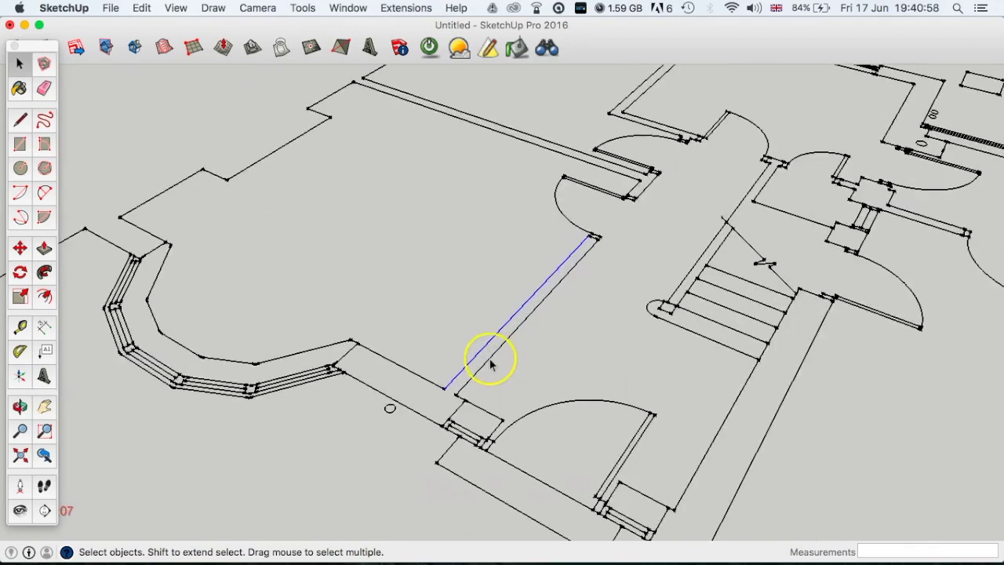
{"action": "scroll", "coordinate": [496, 358], "scroll_direction": "down", "scroll_amount": 2}
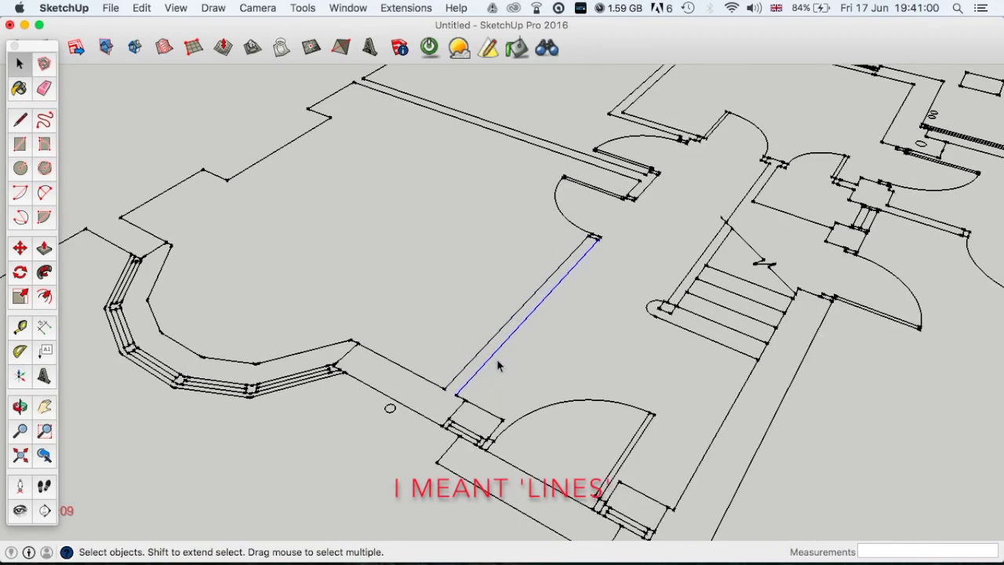
{"action": "scroll", "coordinate": [476, 357], "scroll_direction": "down", "scroll_amount": 2}
{"action": "scroll", "coordinate": [475, 357], "scroll_direction": "down", "scroll_amount": 4}
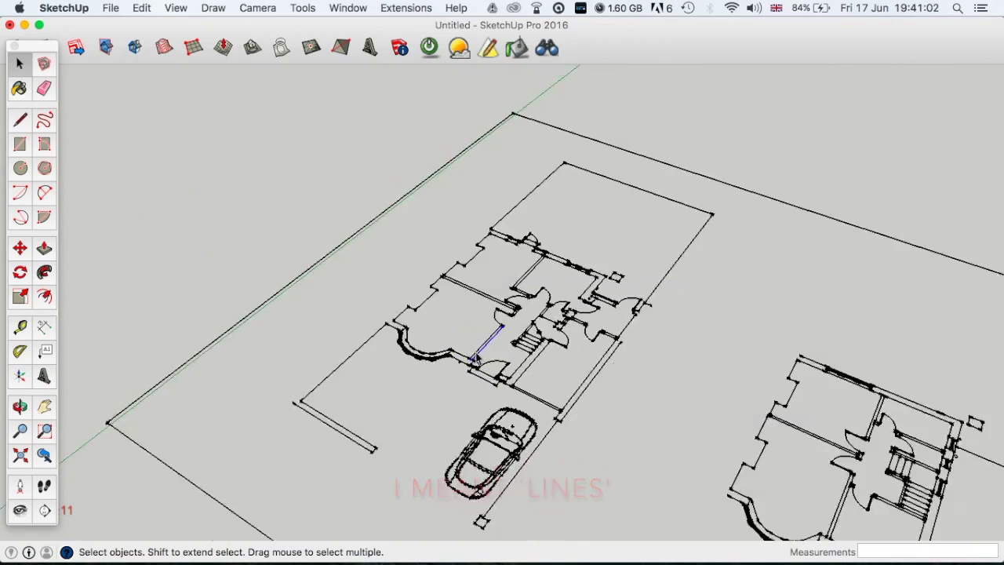
{"action": "middle_click_drag", "start_coordinate": [533, 381], "coordinate": [650, 397]}
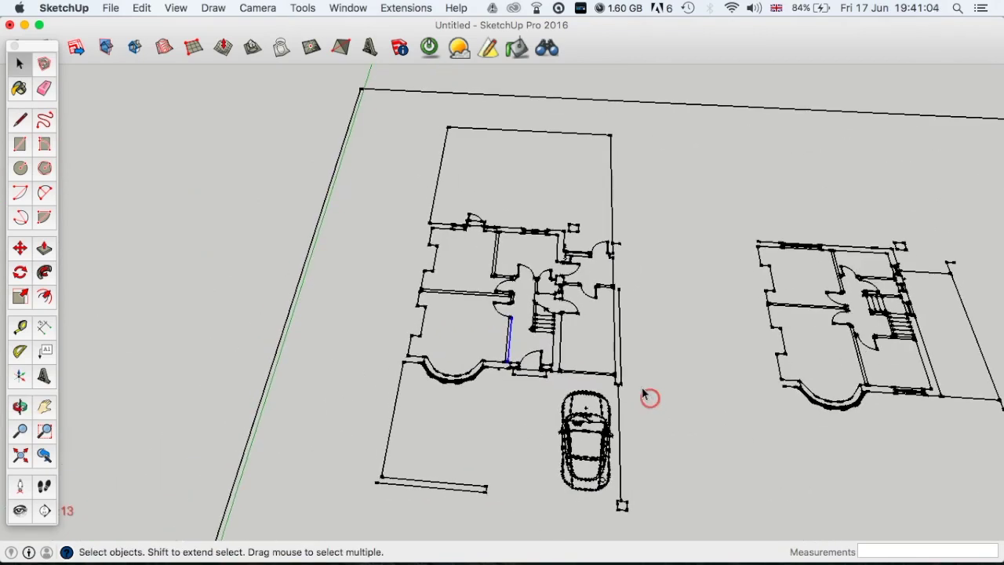
{"action": "scroll", "coordinate": [650, 397], "scroll_direction": "down", "scroll_amount": 3}
{"action": "scroll", "coordinate": [641, 387], "scroll_direction": "down", "scroll_amount": 2}
Group both floor plans and their sheet together
{"action": "mouse_move", "coordinate": [446, 207]}
{"action": "left_mouse_down"}
{"action": "mouse_move", "coordinate": [773, 461]}
{"action": "mouse_move", "coordinate": [907, 491]}
{"action": "left_mouse_up"}
{"action": "right_click", "coordinate": [907, 488]}
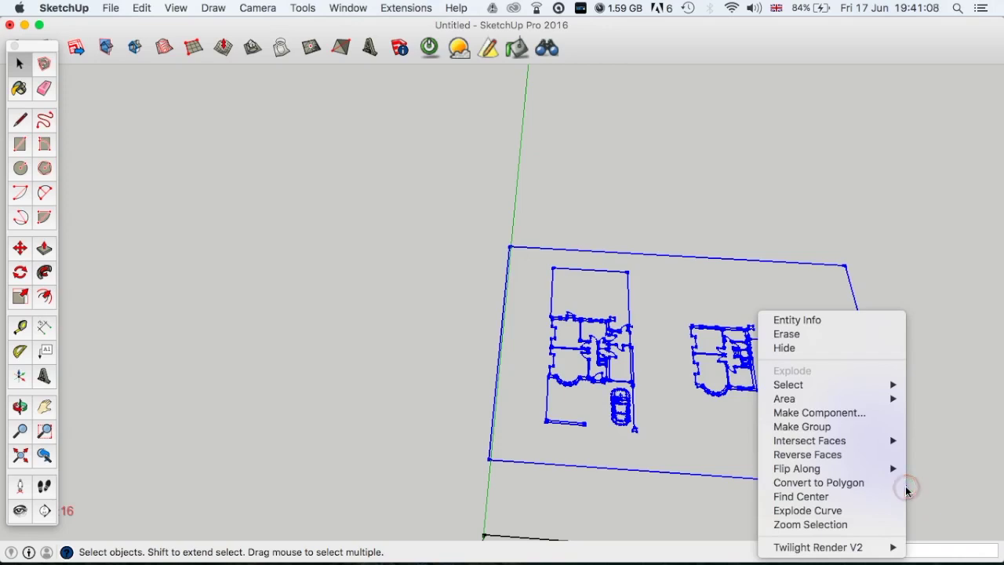
{"action": "left_click", "coordinate": [827, 427]}
{"action": "scroll", "coordinate": [497, 374], "scroll_direction": "up", "scroll_amount": 3}
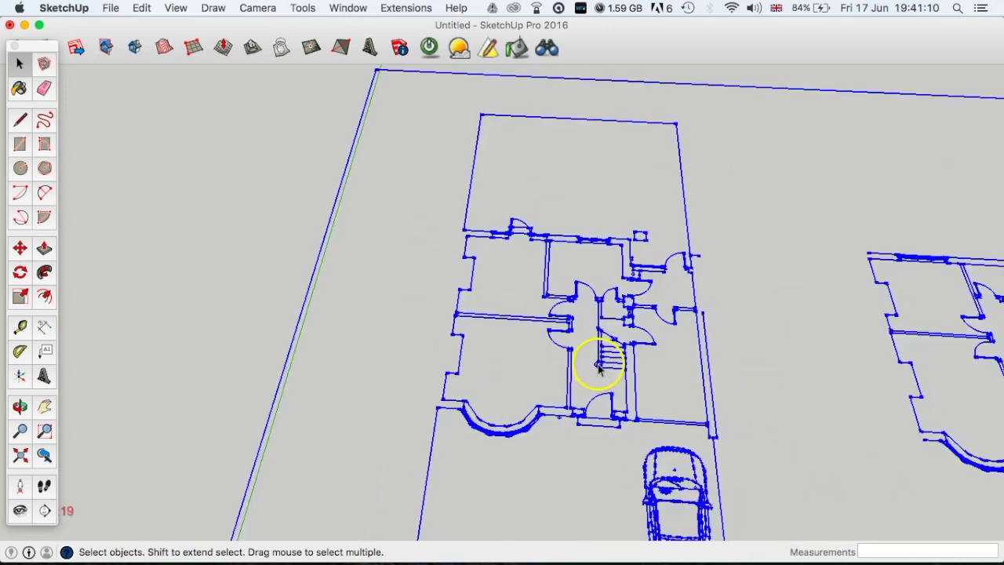
{"action": "scroll", "coordinate": [498, 375], "scroll_direction": "up", "scroll_amount": 3}
{"action": "scroll", "coordinate": [497, 375], "scroll_direction": "up", "scroll_amount": 2}
{"action": "left_click", "coordinate": [505, 373]}
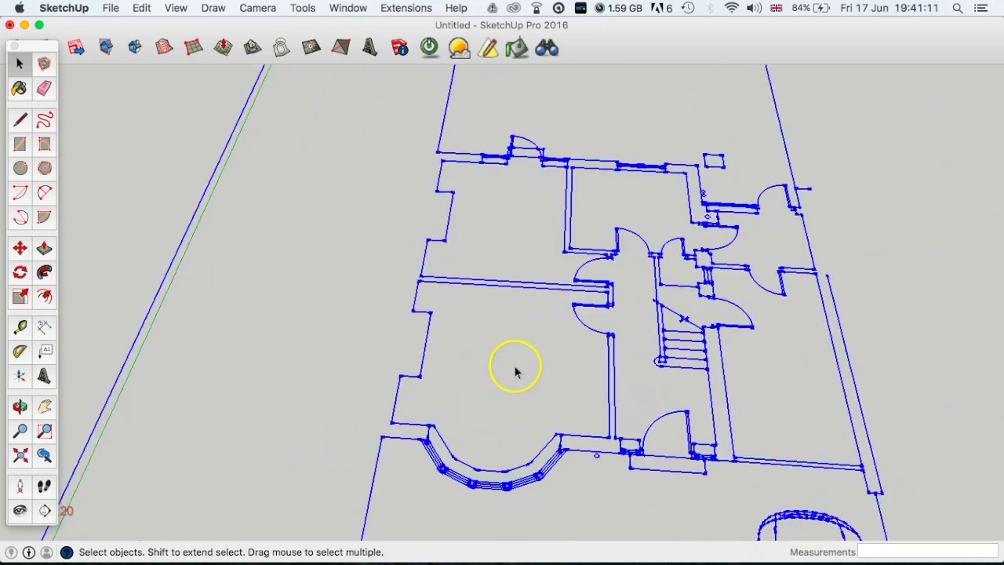
Trace the L-shaped wall outline over the plan with lines and close it into a face
{"action": "left_click", "coordinate": [21, 120]}
{"action": "scroll", "coordinate": [396, 435], "scroll_direction": "up", "scroll_amount": 1}
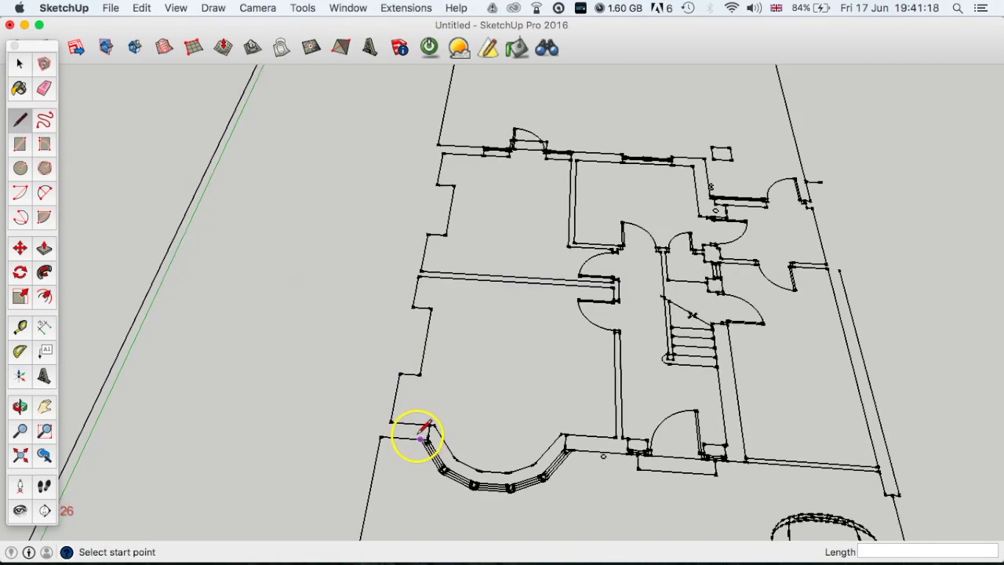
{"action": "left_click", "coordinate": [377, 437]}
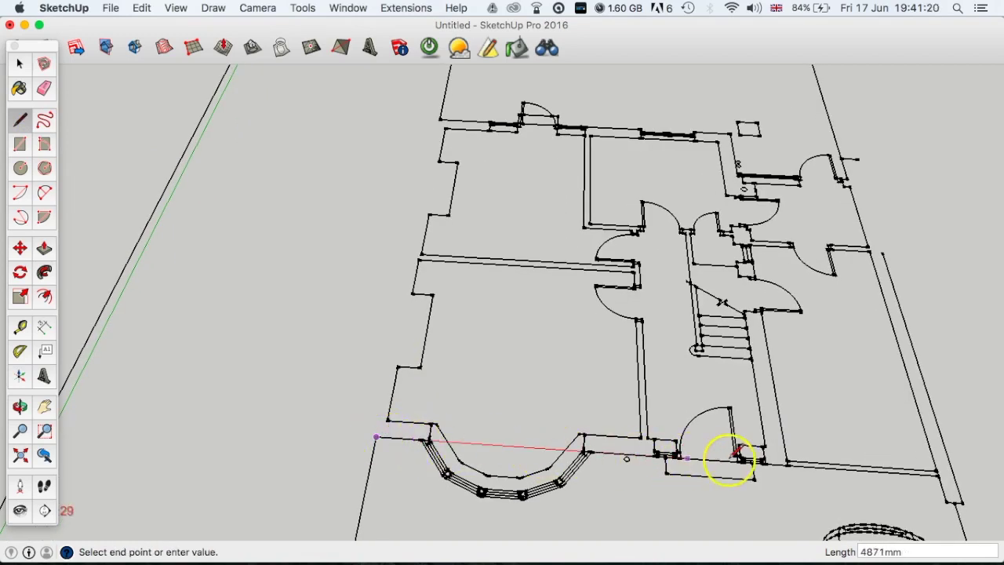
{"action": "scroll", "coordinate": [787, 463], "scroll_direction": "up", "scroll_amount": 1}
{"action": "scroll", "coordinate": [788, 464], "scroll_direction": "up", "scroll_amount": 1}
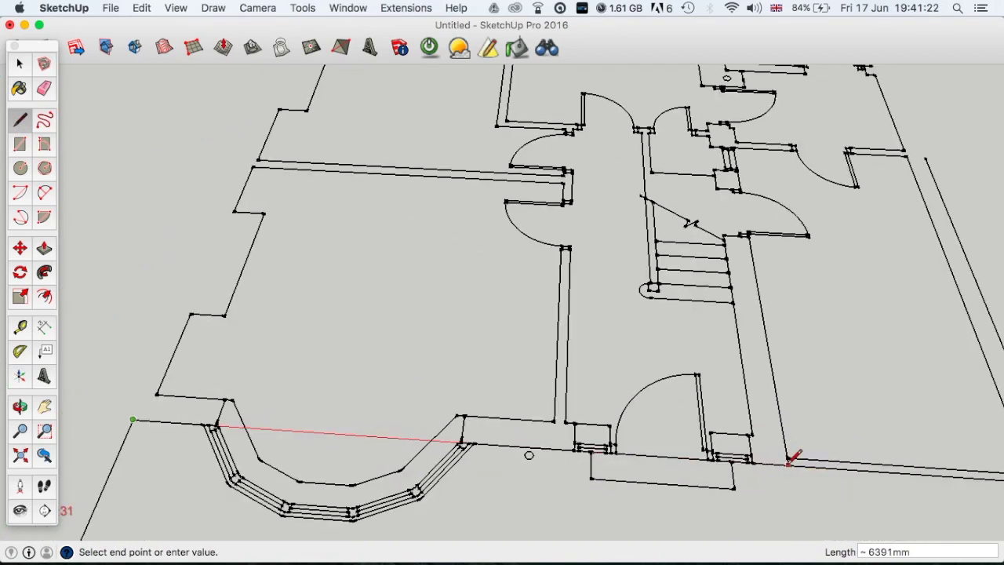
{"action": "left_click", "coordinate": [787, 463]}
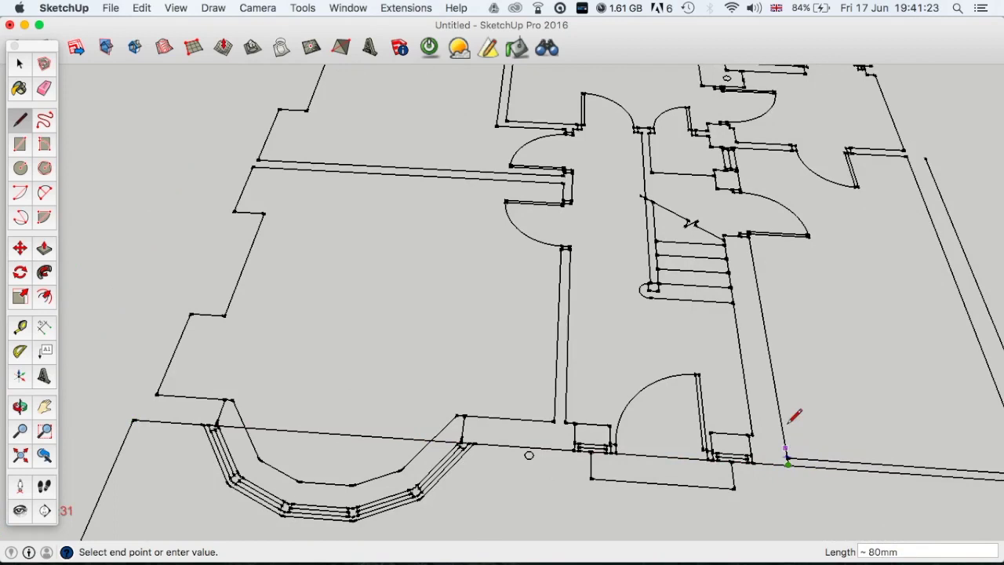
{"action": "left_click", "coordinate": [730, 233]}
{"action": "left_click", "coordinate": [750, 433]}
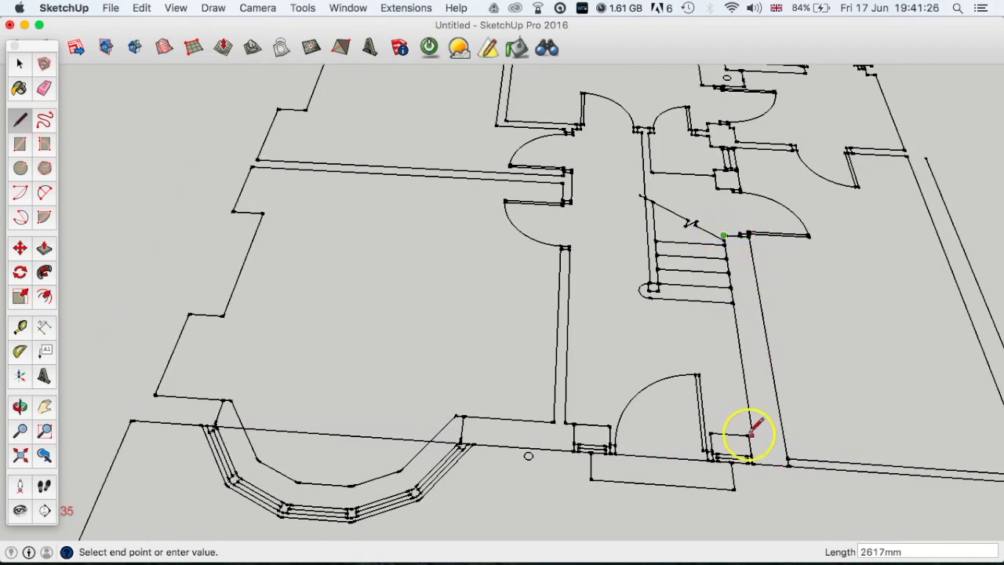
{"action": "left_click", "coordinate": [156, 396]}
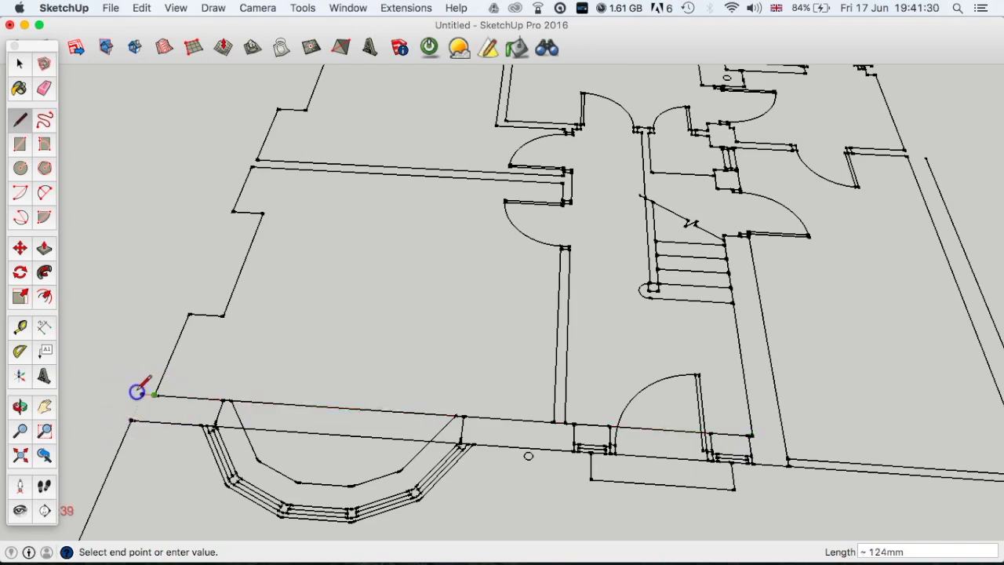
{"action": "left_click", "coordinate": [133, 418]}
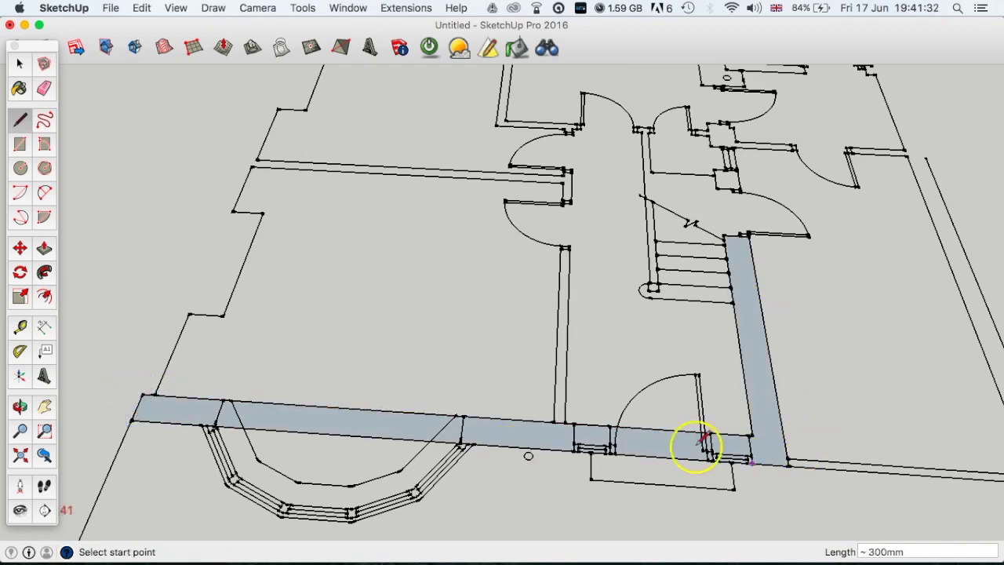
Push/pull the L-shaped wall face up about 707mm into a solid wall
{"action": "left_click", "coordinate": [39, 251]}
{"action": "left_click", "coordinate": [179, 416]}
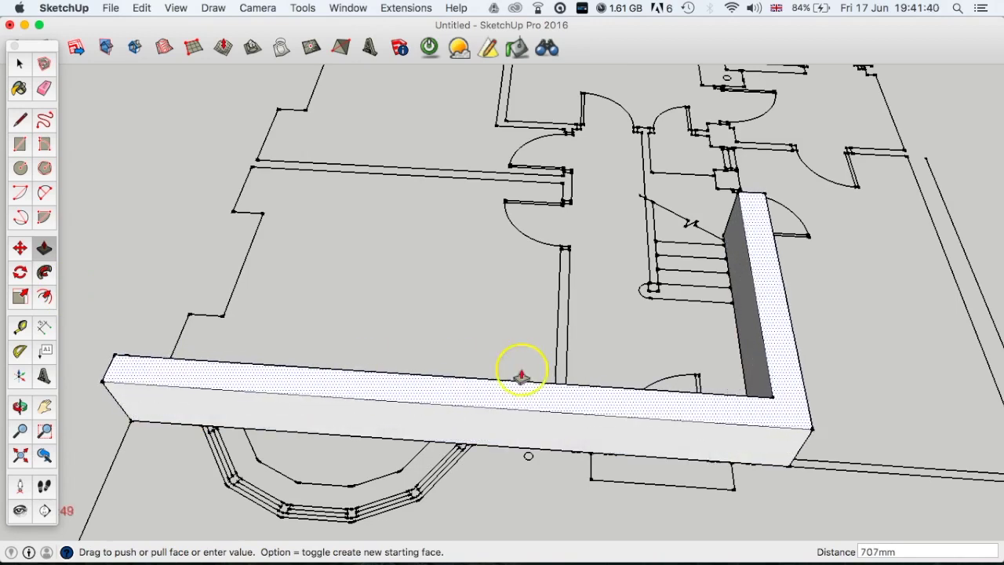
{"action": "left_click", "coordinate": [518, 370]}
{"action": "mouse_move", "coordinate": [517, 369]}
{"action": "middle_mouse_down"}
{"action": "mouse_move", "coordinate": [481, 371]}
{"action": "mouse_move", "coordinate": [365, 265]}
{"action": "mouse_move", "coordinate": [385, 268]}
{"action": "middle_mouse_up"}
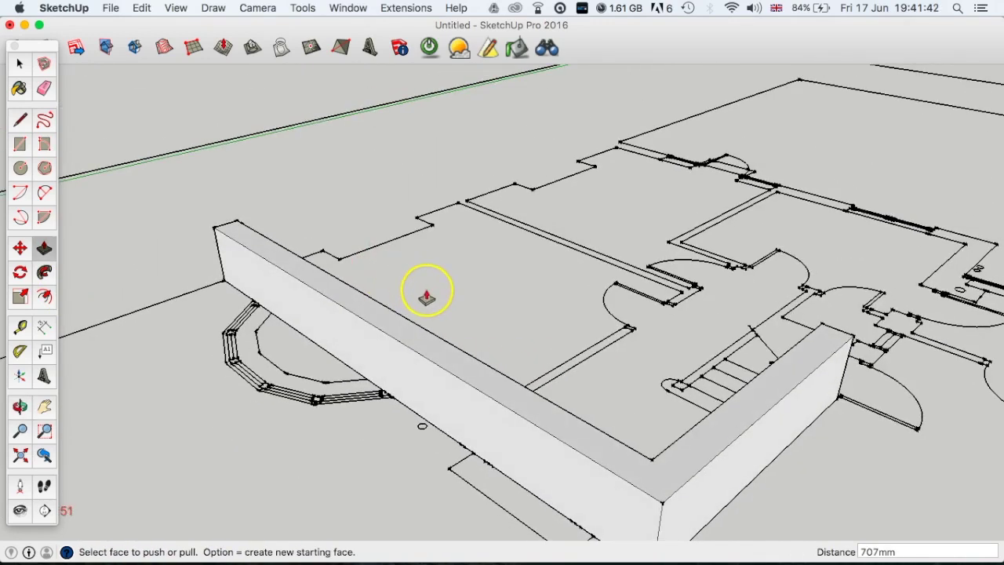
Orbit and zoom around the new wall, ending at an eye-level view of the elevation
{"action": "scroll", "coordinate": [479, 408], "scroll_direction": "down", "scroll_amount": 5}
{"action": "scroll", "coordinate": [518, 415], "scroll_direction": "down", "scroll_amount": 5}
{"action": "scroll", "coordinate": [523, 422], "scroll_direction": "up", "scroll_amount": 3}
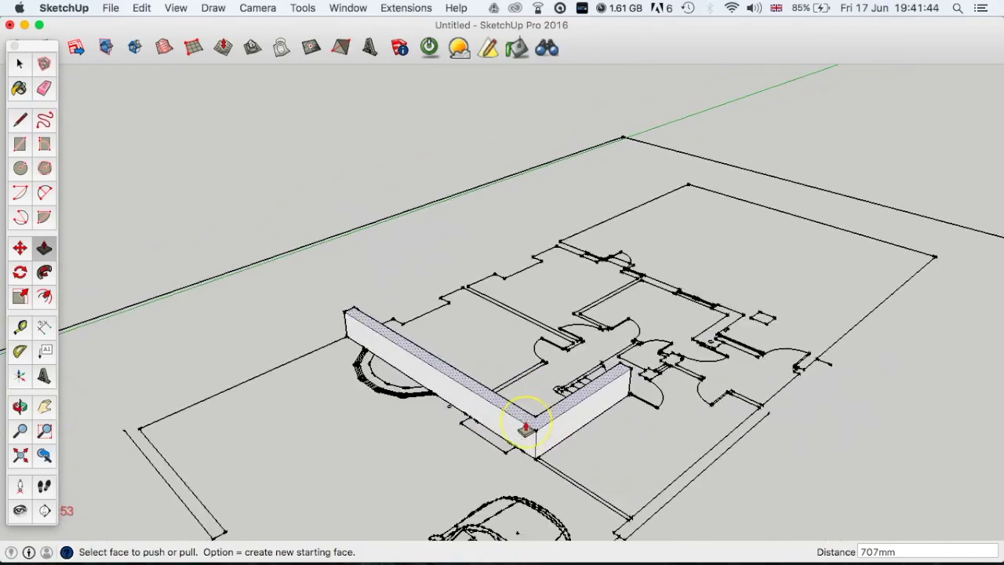
{"action": "scroll", "coordinate": [524, 425], "scroll_direction": "up", "scroll_amount": 3}
{"action": "scroll", "coordinate": [447, 419], "scroll_direction": "up", "scroll_amount": 3}
{"action": "middle_click_drag", "start_coordinate": [447, 419], "coordinate": [490, 447]}
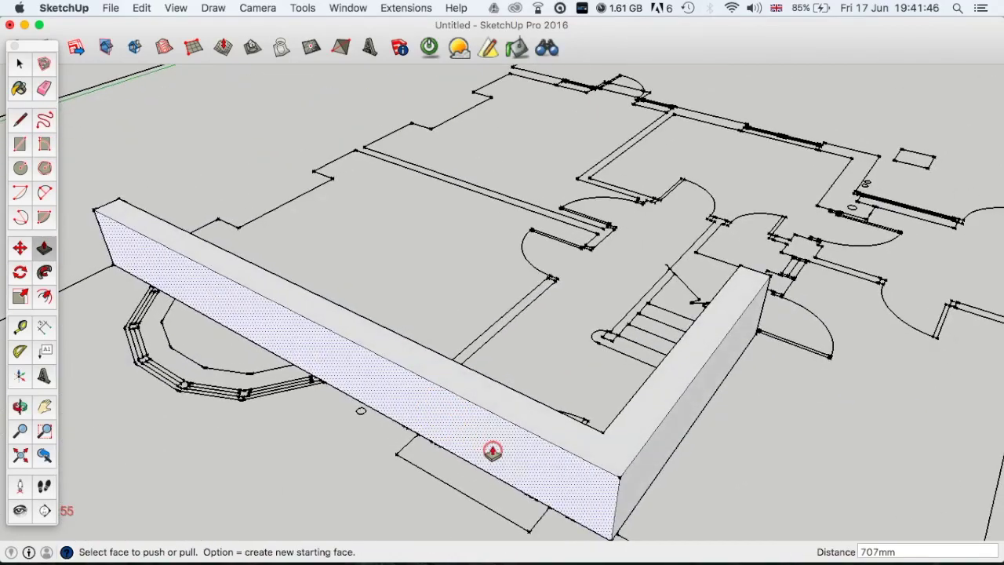
{"action": "scroll", "coordinate": [491, 444], "scroll_direction": "down", "scroll_amount": 3}
{"action": "scroll", "coordinate": [501, 430], "scroll_direction": "down", "scroll_amount": 3}
{"action": "scroll", "coordinate": [500, 433], "scroll_direction": "down", "scroll_amount": 3}
{"action": "scroll", "coordinate": [499, 434], "scroll_direction": "down", "scroll_amount": 3}
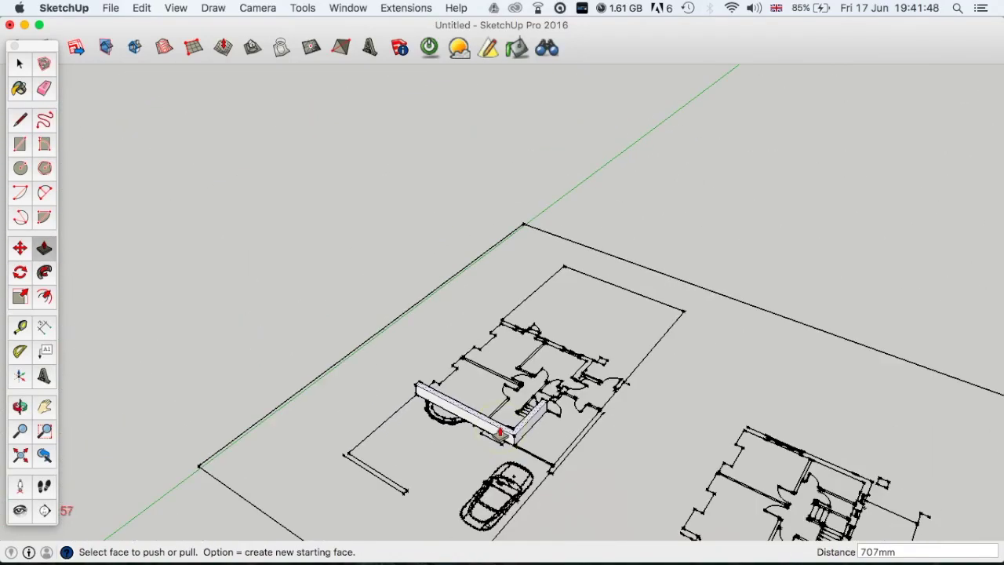
{"action": "scroll", "coordinate": [500, 433], "scroll_direction": "up", "scroll_amount": 3}
{"action": "scroll", "coordinate": [500, 434], "scroll_direction": "up", "scroll_amount": 3}
{"action": "scroll", "coordinate": [499, 433], "scroll_direction": "down", "scroll_amount": 2}
{"action": "scroll", "coordinate": [500, 434], "scroll_direction": "down", "scroll_amount": 3}
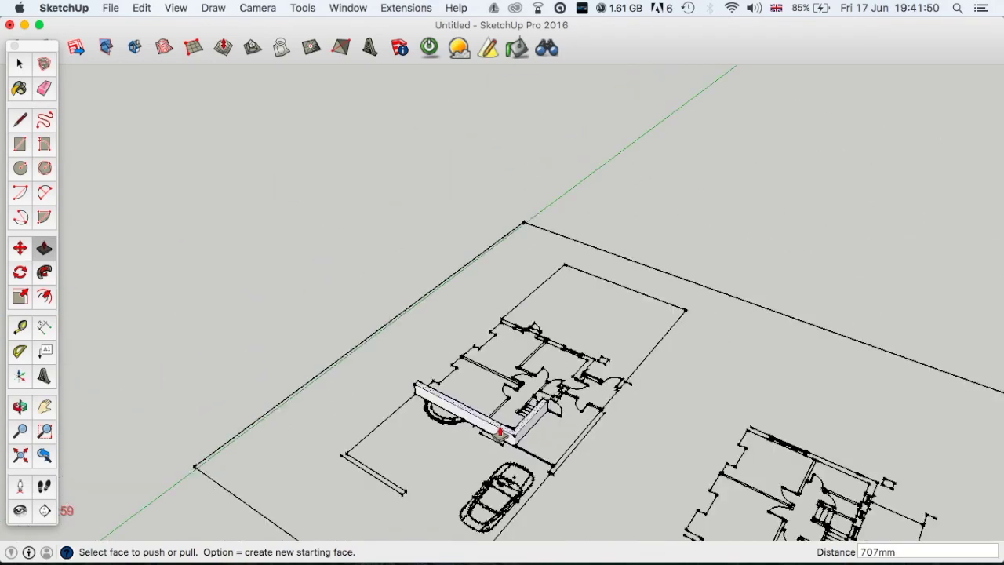
{"action": "scroll", "coordinate": [494, 431], "scroll_direction": "down", "scroll_amount": 3}
{"action": "middle_click_drag", "start_coordinate": [627, 469], "coordinate": [594, 370]}
{"action": "scroll", "coordinate": [596, 377], "scroll_direction": "down", "scroll_amount": 2}
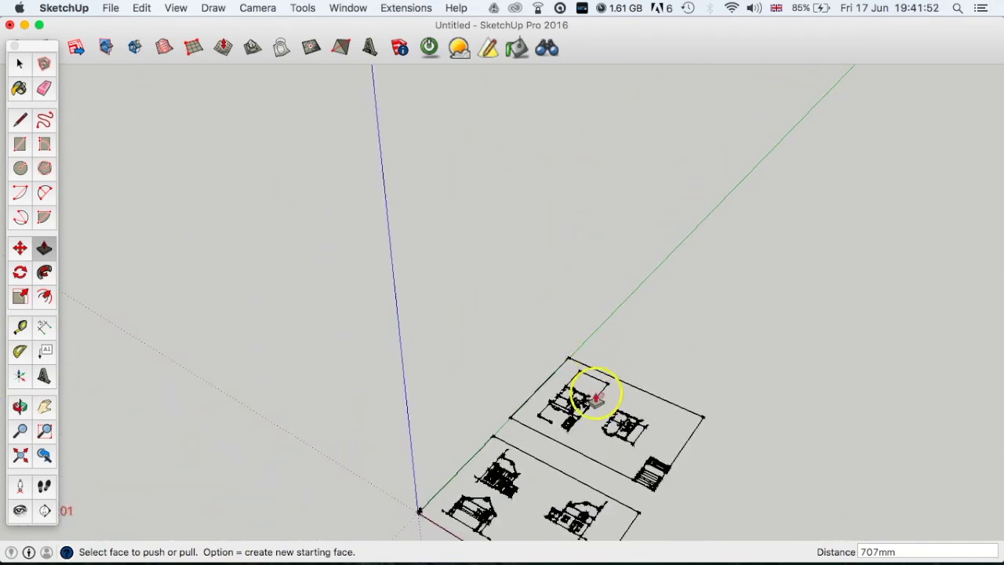
{"action": "scroll", "coordinate": [502, 481], "scroll_direction": "up", "scroll_amount": 2}
{"action": "scroll", "coordinate": [502, 490], "scroll_direction": "up", "scroll_amount": 3}
{"action": "scroll", "coordinate": [502, 494], "scroll_direction": "up", "scroll_amount": 3}
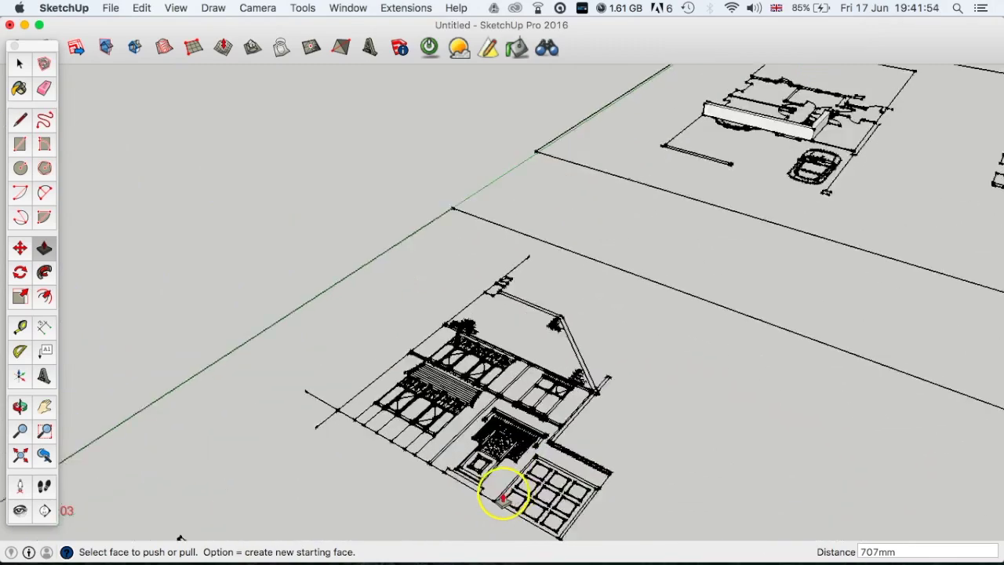
{"action": "scroll", "coordinate": [498, 481], "scroll_direction": "up", "scroll_amount": 2}
{"action": "mouse_move", "coordinate": [520, 470]}
{"action": "middle_mouse_down"}
{"action": "mouse_move", "coordinate": [481, 340]}
{"action": "mouse_move", "coordinate": [404, 257]}
{"action": "mouse_move", "coordinate": [598, 381]}
{"action": "mouse_move", "coordinate": [538, 388]}
{"action": "middle_mouse_up"}
{"action": "scroll", "coordinate": [531, 392], "scroll_direction": "down", "scroll_amount": 2}
{"action": "scroll", "coordinate": [558, 369], "scroll_direction": "down", "scroll_amount": 2}
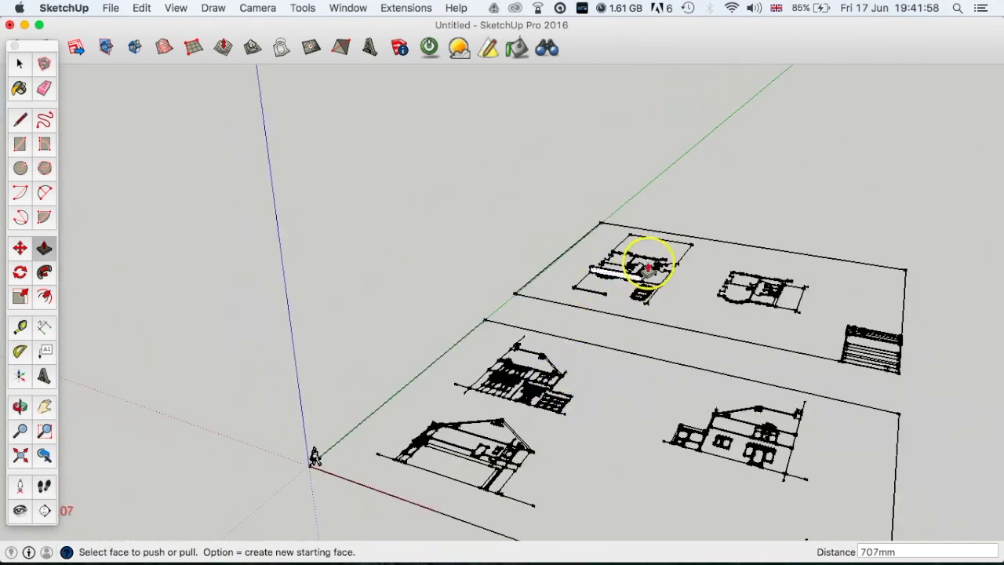
{"action": "scroll", "coordinate": [650, 264], "scroll_direction": "up", "scroll_amount": 2}
{"action": "scroll", "coordinate": [616, 267], "scroll_direction": "up", "scroll_amount": 2}
{"action": "middle_click_drag", "start_coordinate": [628, 280], "coordinate": [578, 321]}
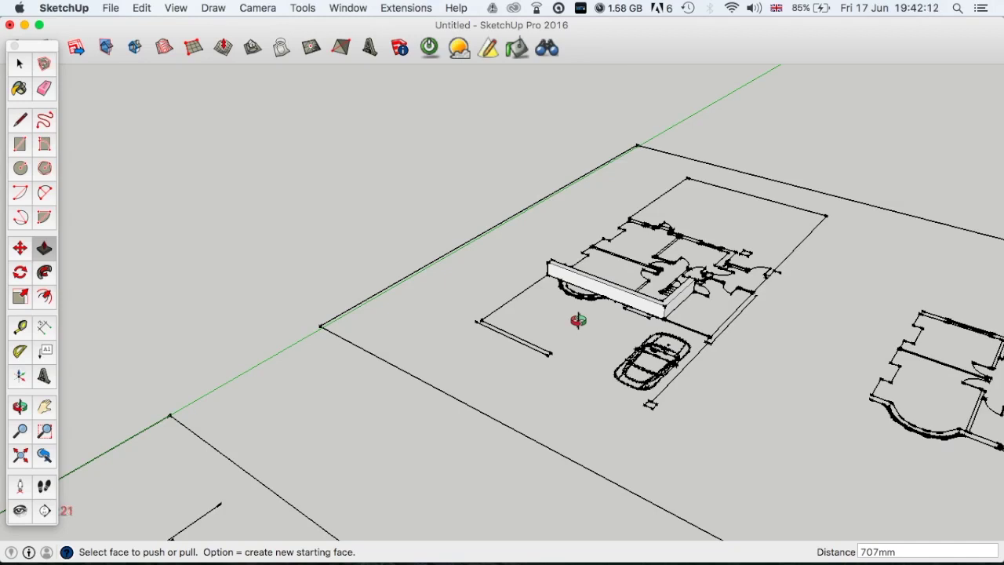
{"action": "middle_click_drag", "start_coordinate": [602, 311], "coordinate": [627, 333]}
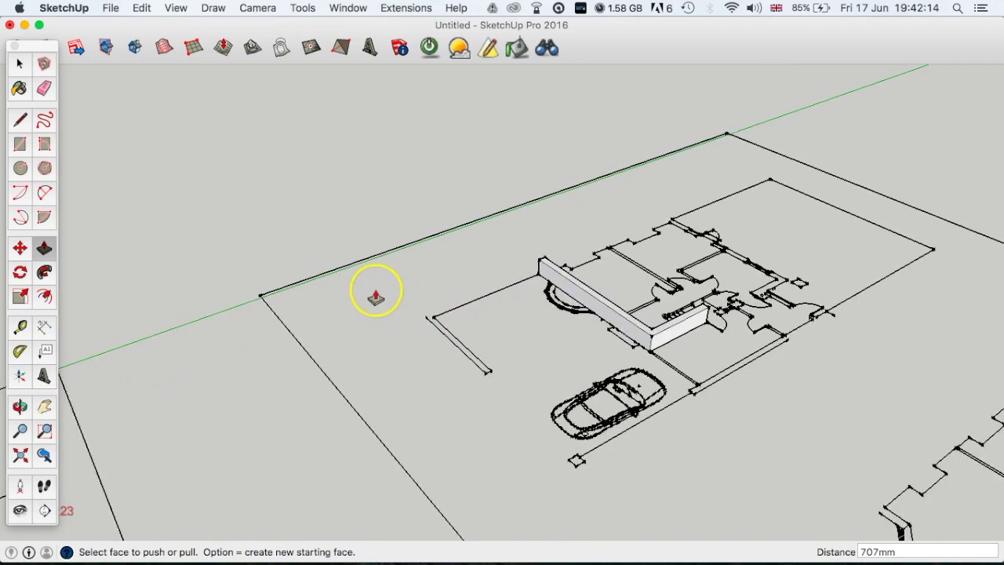
{"action": "scroll", "coordinate": [627, 334], "scroll_direction": "up", "scroll_amount": 2}
{"action": "scroll", "coordinate": [627, 334], "scroll_direction": "up", "scroll_amount": 2}
{"action": "scroll", "coordinate": [627, 333], "scroll_direction": "up", "scroll_amount": 3}
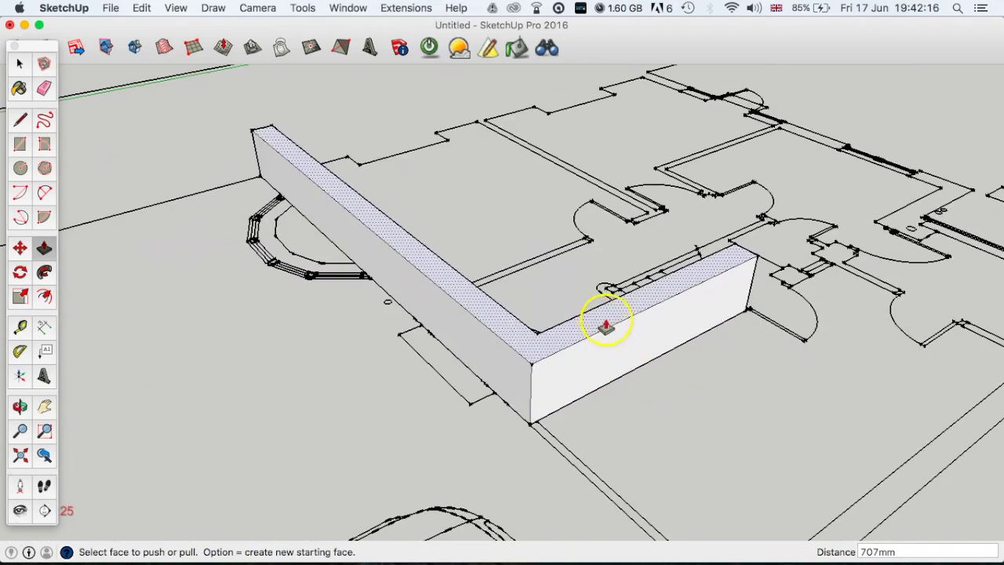
{"action": "mouse_move", "coordinate": [628, 333]}
{"action": "middle_mouse_down"}
{"action": "mouse_move", "coordinate": [635, 323]}
{"action": "mouse_move", "coordinate": [524, 320]}
{"action": "mouse_move", "coordinate": [544, 327]}
{"action": "mouse_move", "coordinate": [605, 300]}
{"action": "middle_mouse_up"}
{"action": "scroll", "coordinate": [529, 324], "scroll_direction": "down", "scroll_amount": 2}
{"action": "scroll", "coordinate": [529, 323], "scroll_direction": "up", "scroll_amount": 2}
{"action": "scroll", "coordinate": [524, 320], "scroll_direction": "up", "scroll_amount": 3}
{"action": "scroll", "coordinate": [605, 300], "scroll_direction": "down", "scroll_amount": 1}
{"action": "scroll", "coordinate": [601, 299], "scroll_direction": "down", "scroll_amount": 2}
{"action": "scroll", "coordinate": [601, 303], "scroll_direction": "down", "scroll_amount": 2}
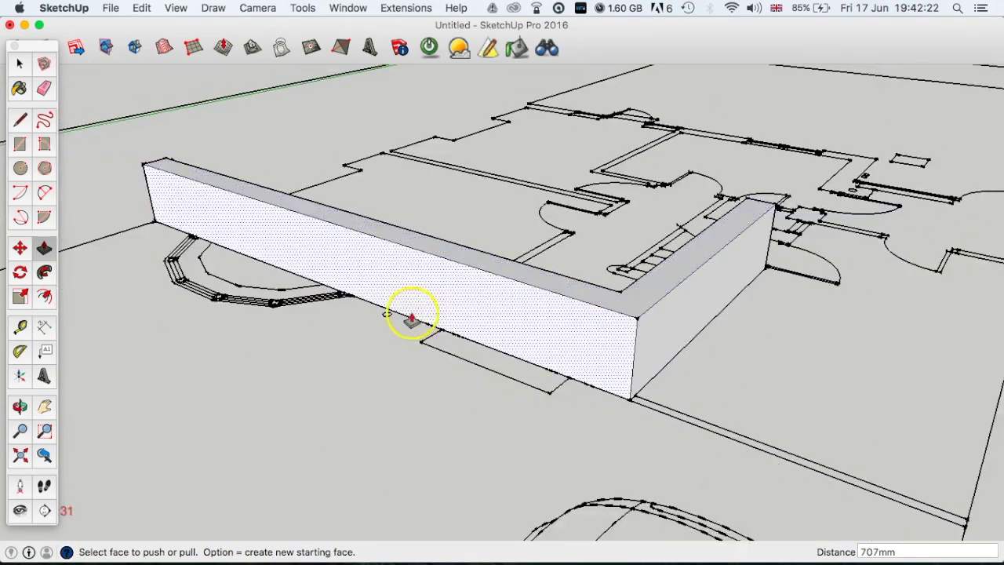
{"action": "scroll", "coordinate": [424, 317], "scroll_direction": "down", "scroll_amount": 2}
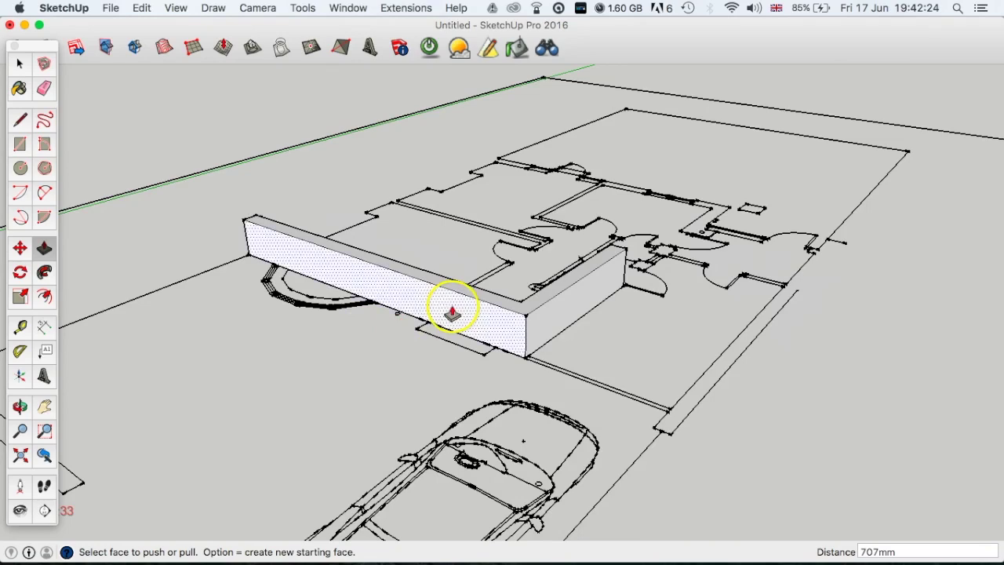
{"action": "scroll", "coordinate": [457, 308], "scroll_direction": "up", "scroll_amount": 2}
{"action": "scroll", "coordinate": [457, 291], "scroll_direction": "up", "scroll_amount": 2}
{"action": "scroll", "coordinate": [467, 270], "scroll_direction": "down", "scroll_amount": 2}
{"action": "scroll", "coordinate": [469, 273], "scroll_direction": "down", "scroll_amount": 2}
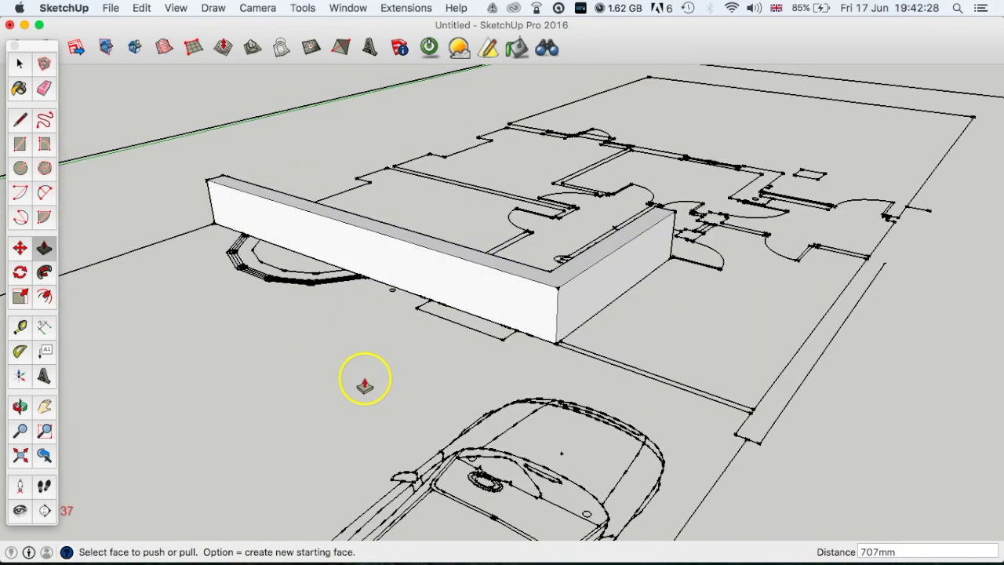
{"action": "scroll", "coordinate": [417, 290], "scroll_direction": "down", "scroll_amount": 2}
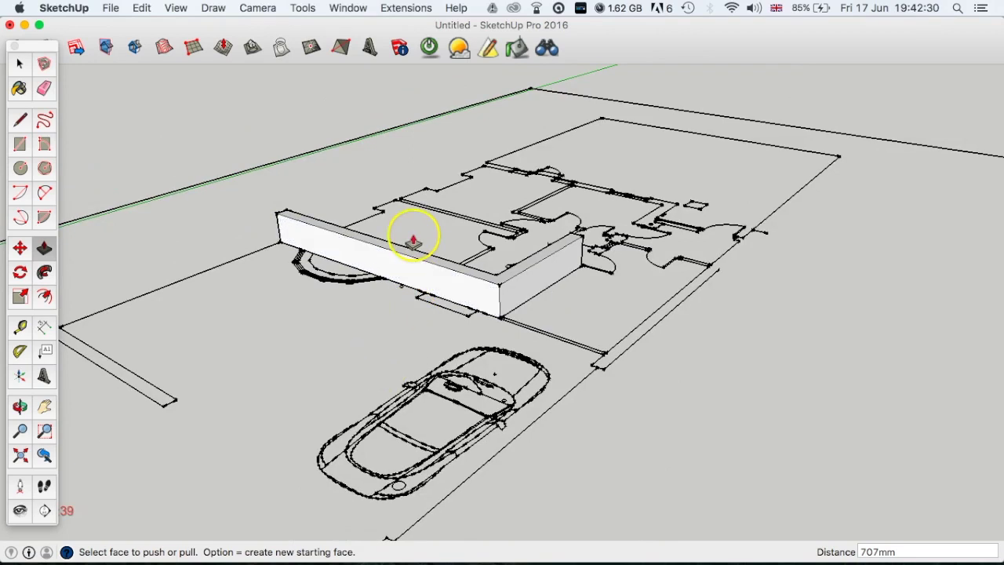
{"action": "scroll", "coordinate": [421, 274], "scroll_direction": "up", "scroll_amount": 2}
{"action": "scroll", "coordinate": [431, 283], "scroll_direction": "up", "scroll_amount": 2}
{"action": "scroll", "coordinate": [432, 283], "scroll_direction": "up", "scroll_amount": 2}
{"action": "scroll", "coordinate": [431, 283], "scroll_direction": "up", "scroll_amount": 1}
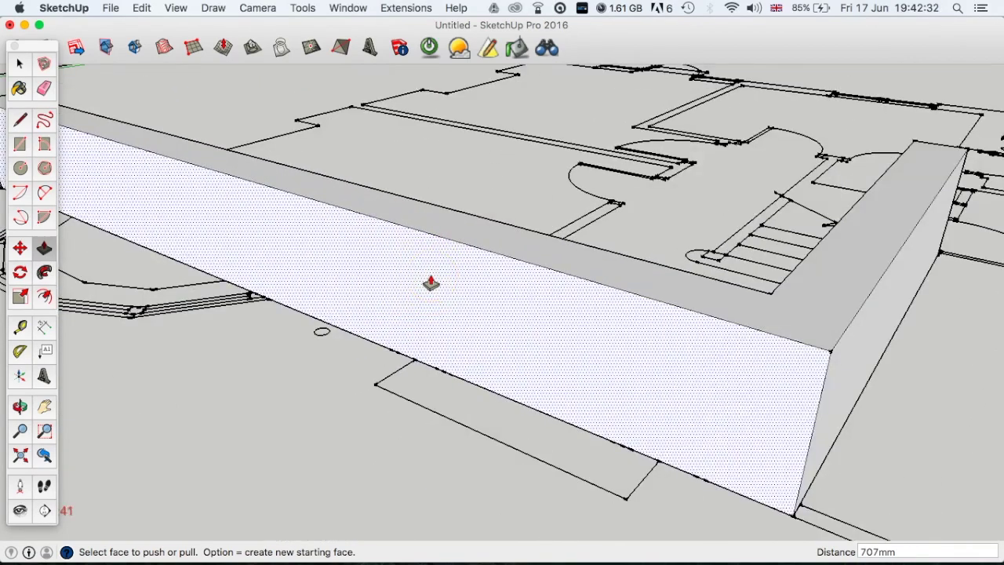
{"action": "scroll", "coordinate": [432, 282], "scroll_direction": "down", "scroll_amount": 3}
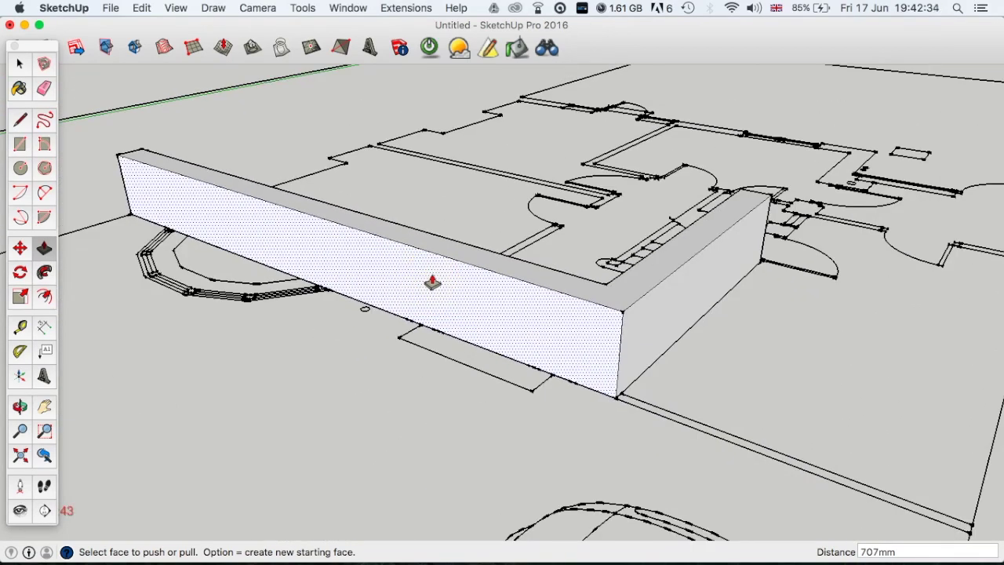